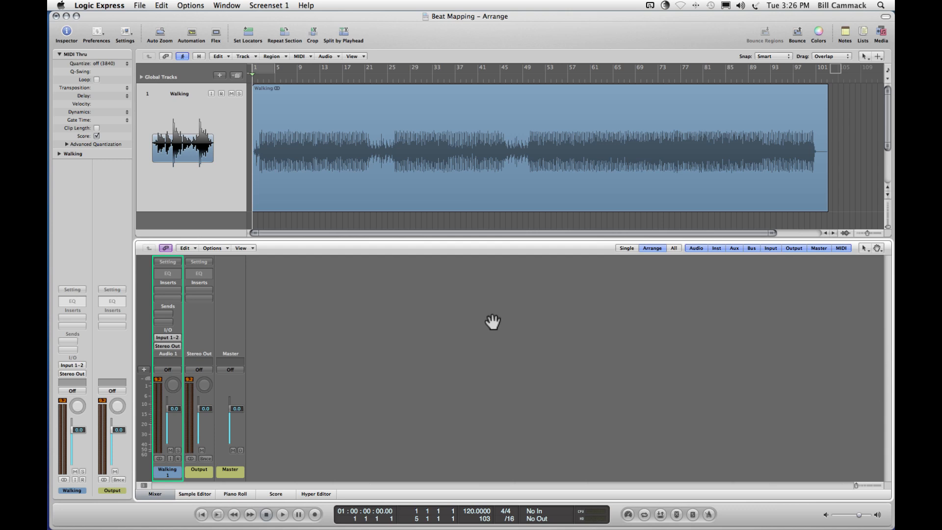
Play the opening of the Walking track, viewing its waveform up close, and stop just past bar 5.
{"action": "key", "text": "space"}
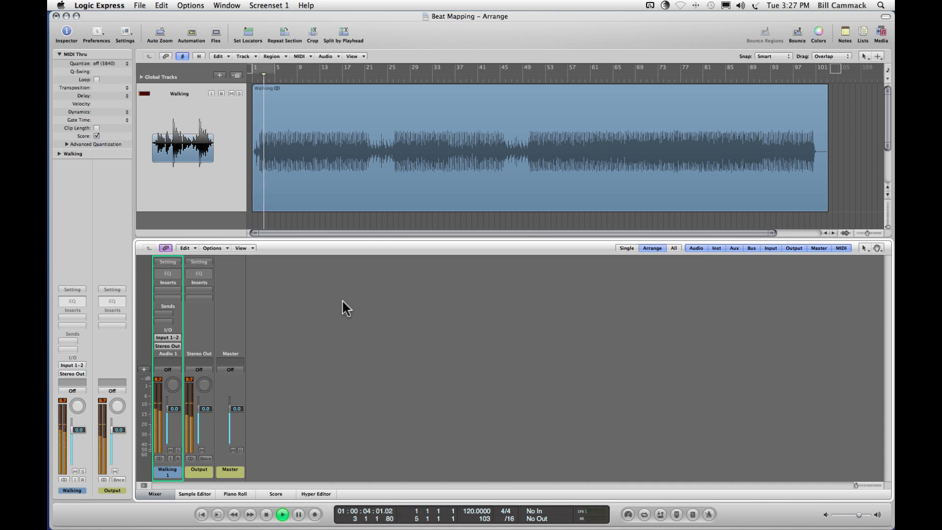
{"action": "key", "text": "ctrl+Right"}
{"action": "key", "text": "ctrl+Right"}
{"action": "key", "text": "ctrl+Right"}
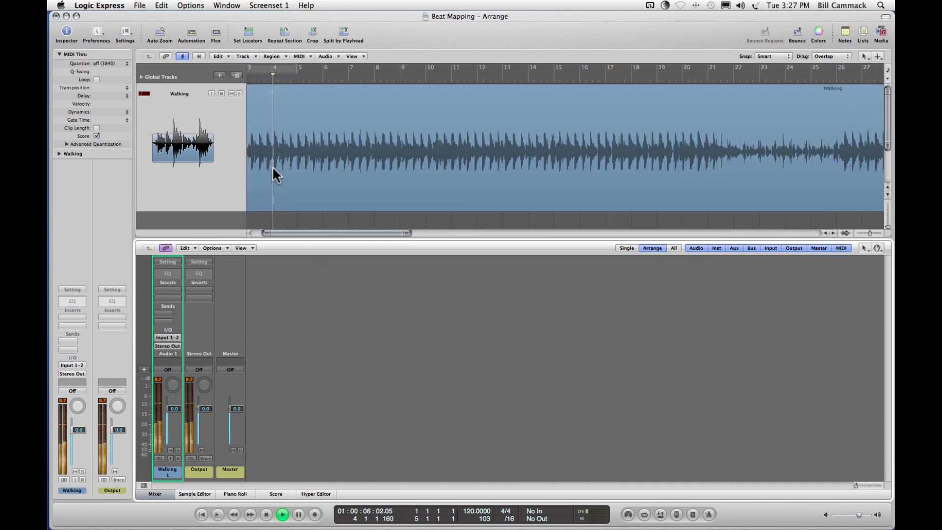
{"action": "scroll", "coordinate": [273, 166], "scroll_direction": "left", "scroll_amount": 5}
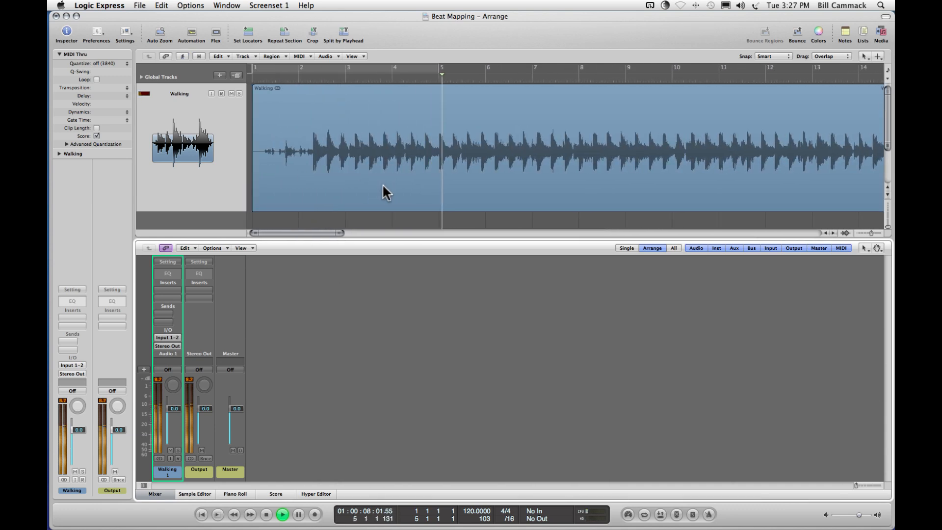
{"action": "key", "text": "space"}
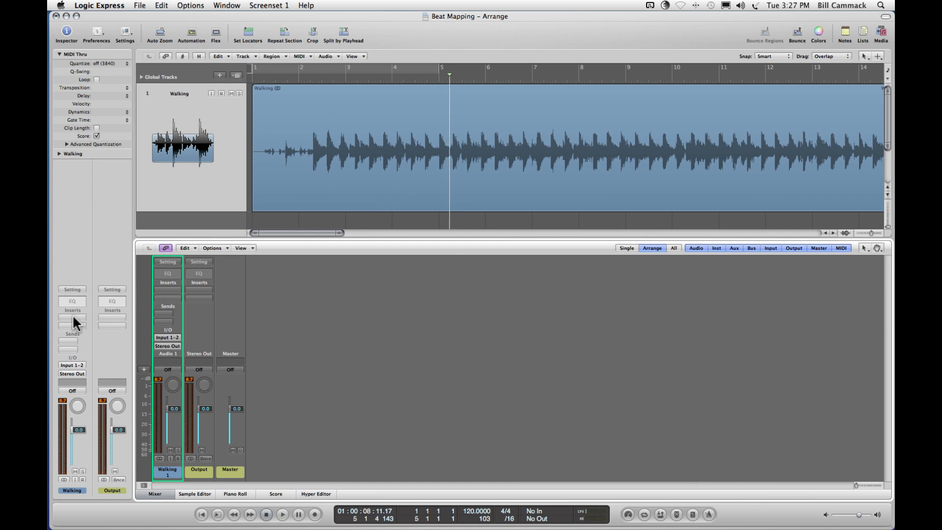
Insert a stereo BPM Counter on the Walking channel strip, then enlarge its window and place it below the waveform.
{"action": "left_click", "coordinate": [164, 290]}
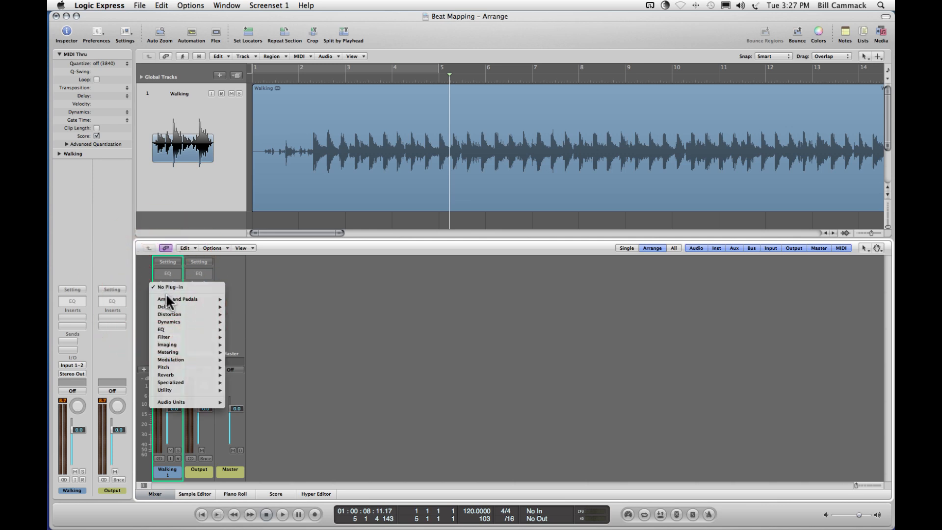
{"action": "mouse_move", "coordinate": [195, 324]}
{"action": "mouse_move", "coordinate": [206, 351]}
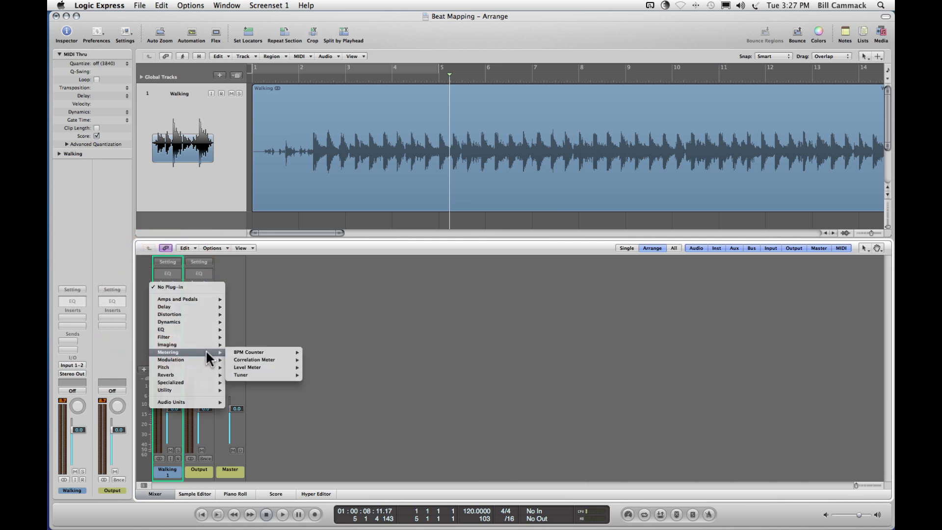
{"action": "mouse_move", "coordinate": [252, 354]}
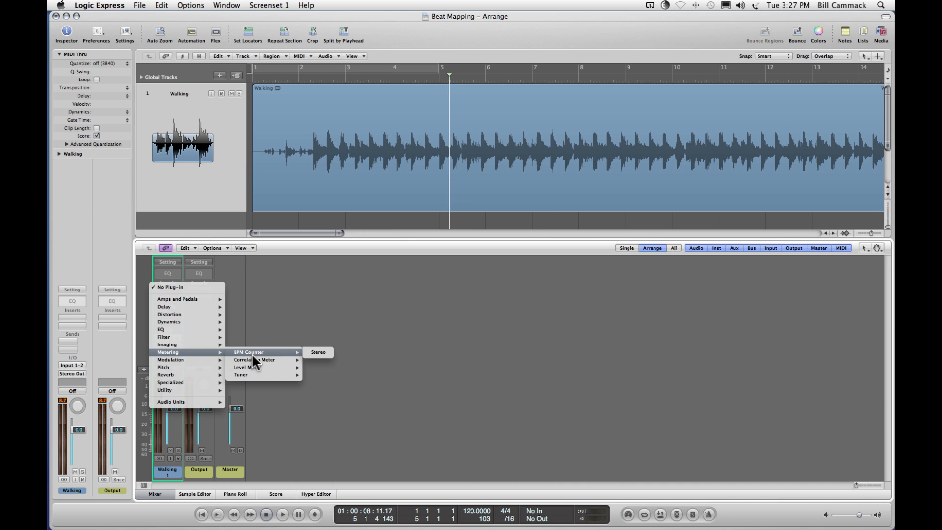
{"action": "left_click", "coordinate": [316, 352]}
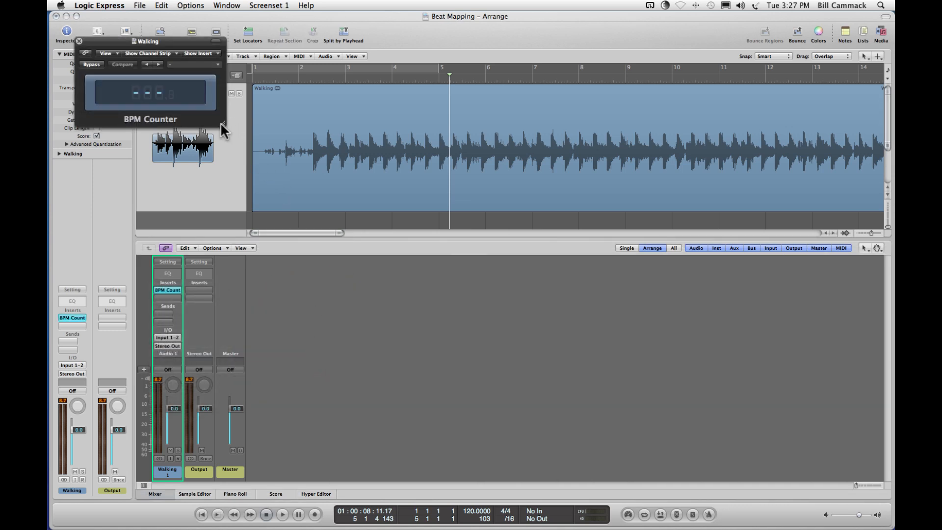
{"action": "left_click_drag", "start_coordinate": [220, 123], "coordinate": [331, 213]}
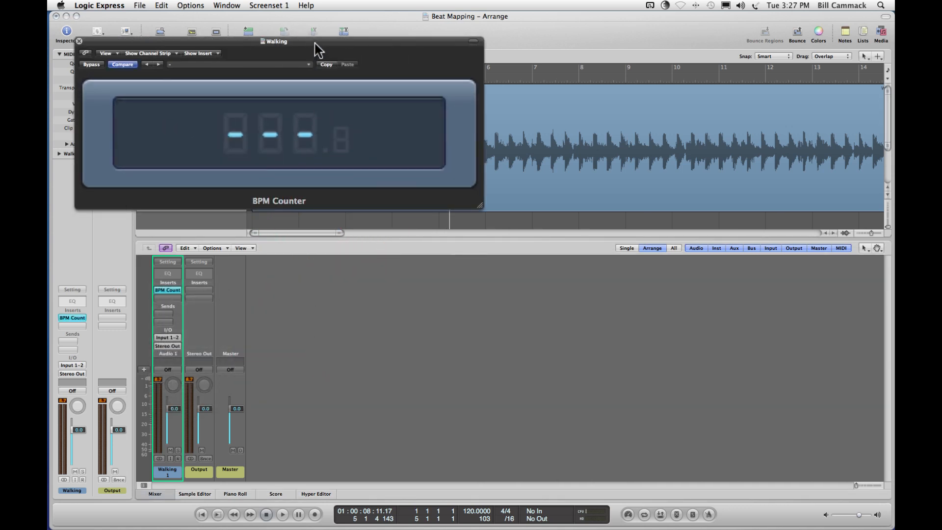
{"action": "left_click_drag", "start_coordinate": [315, 45], "coordinate": [501, 270]}
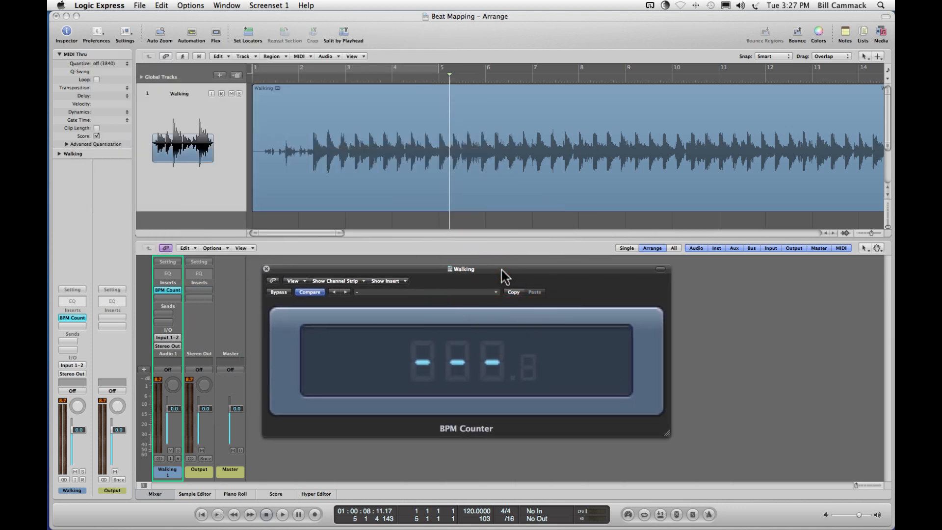
Play the Walking track through the BPM Counter until it reads a steady tempo, and stop playback.
{"action": "key", "text": "space"}
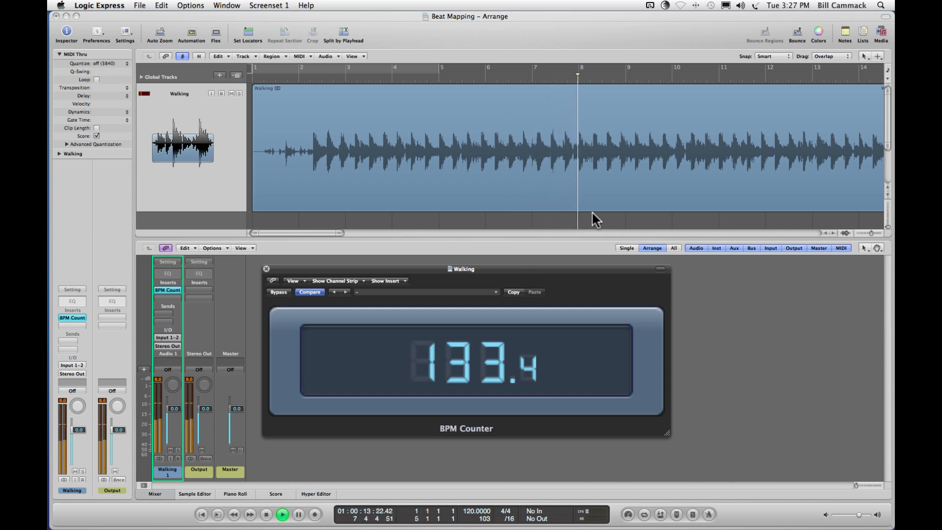
{"action": "key", "text": "ctrl+Left"}
{"action": "key", "text": "ctrl+Left"}
{"action": "key", "text": "ctrl+Left"}
{"action": "key", "text": "ctrl+Left"}
{"action": "key", "text": "ctrl+Left"}
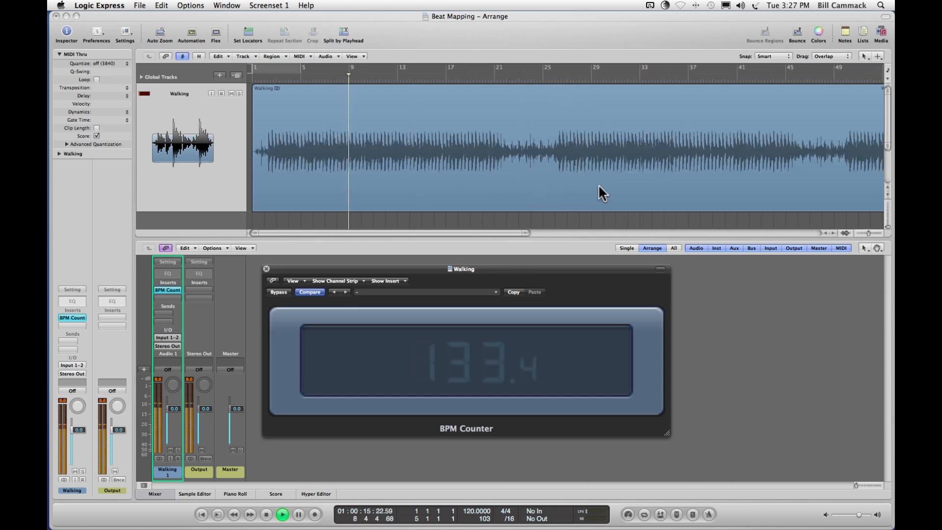
{"action": "key", "text": "ctrl+Left"}
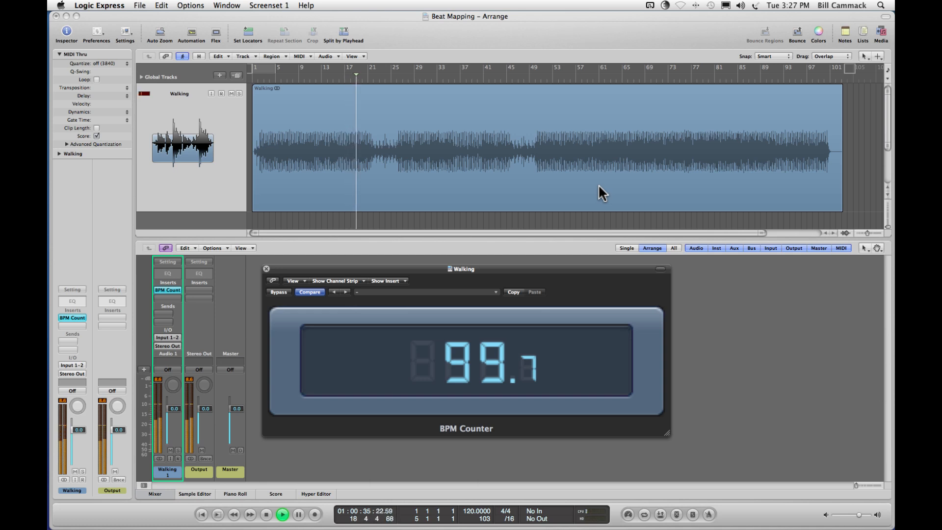
{"action": "key", "text": "space"}
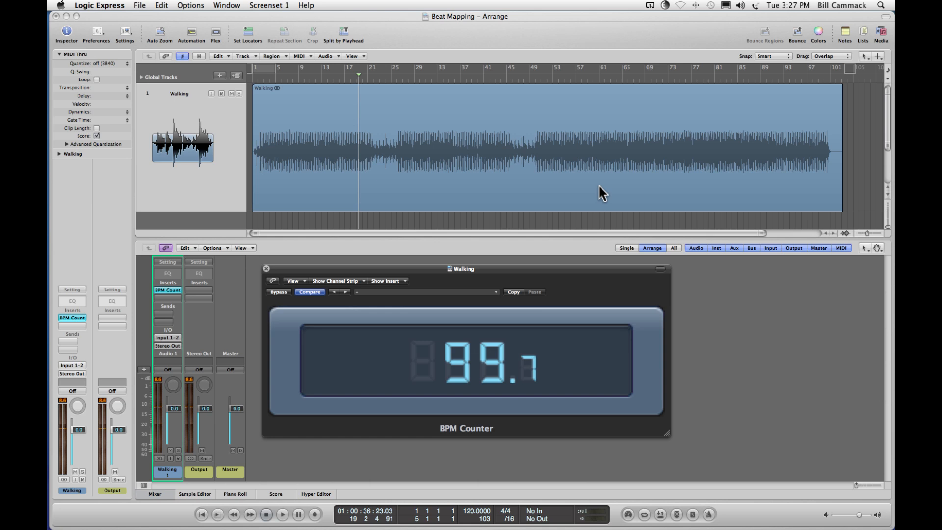
Set the project tempo to 99.7 BPM.
{"action": "double_click", "coordinate": [472, 511]}
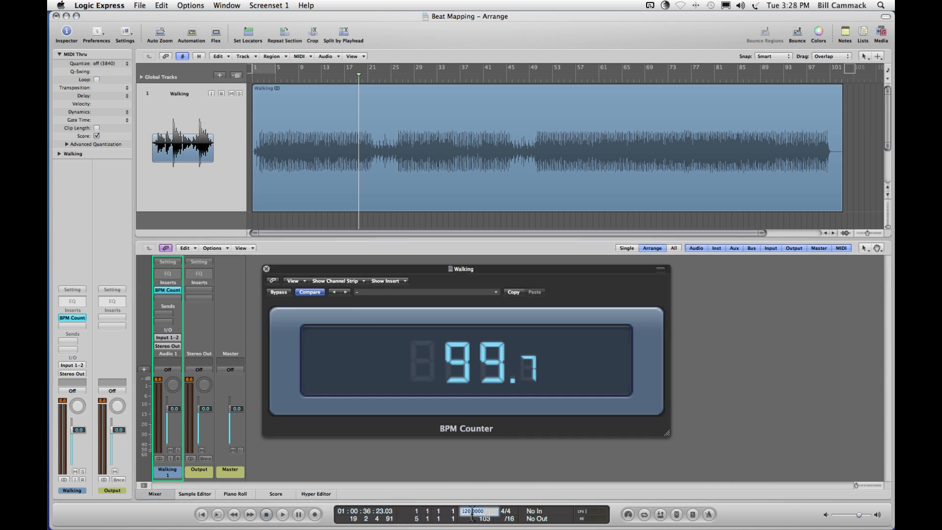
{"action": "type", "text": "99.7"}
{"action": "key", "text": "Return"}
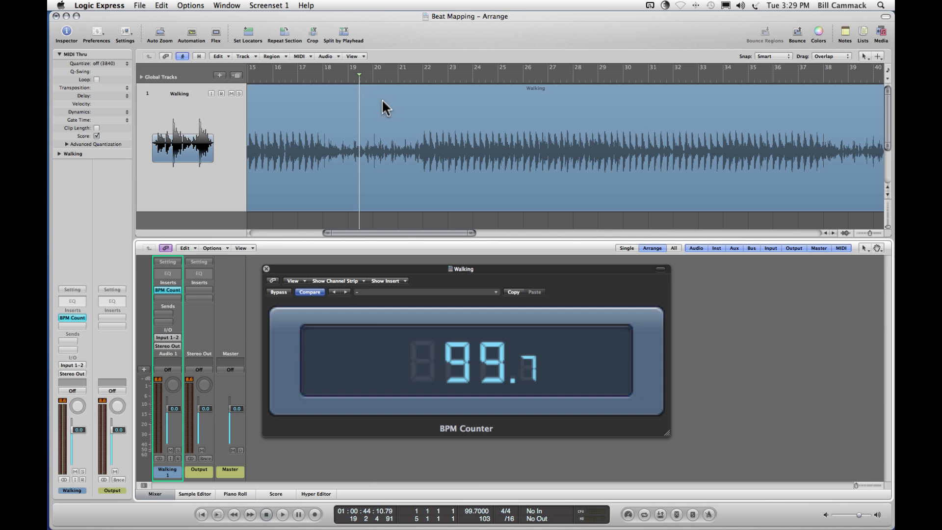
Play the song from the beginning to locate its first strong downbeat.
{"action": "scroll", "coordinate": [386, 131], "scroll_direction": "left", "scroll_amount": 10}
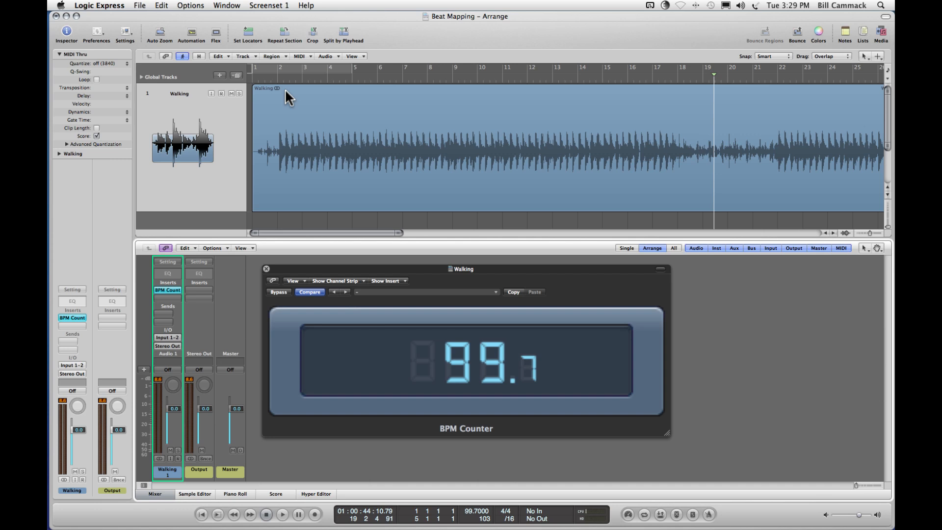
{"action": "key", "text": "Return"}
{"action": "key", "text": "space"}
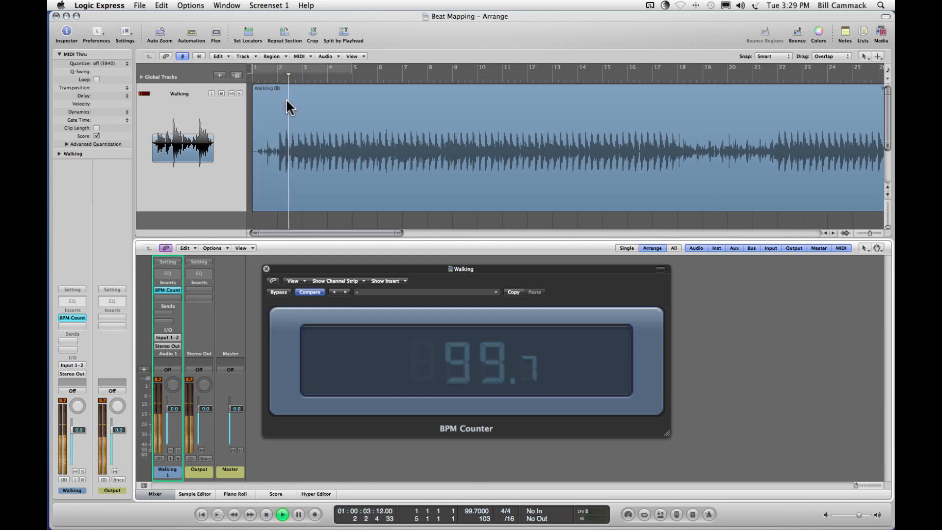
{"action": "key", "text": "space"}
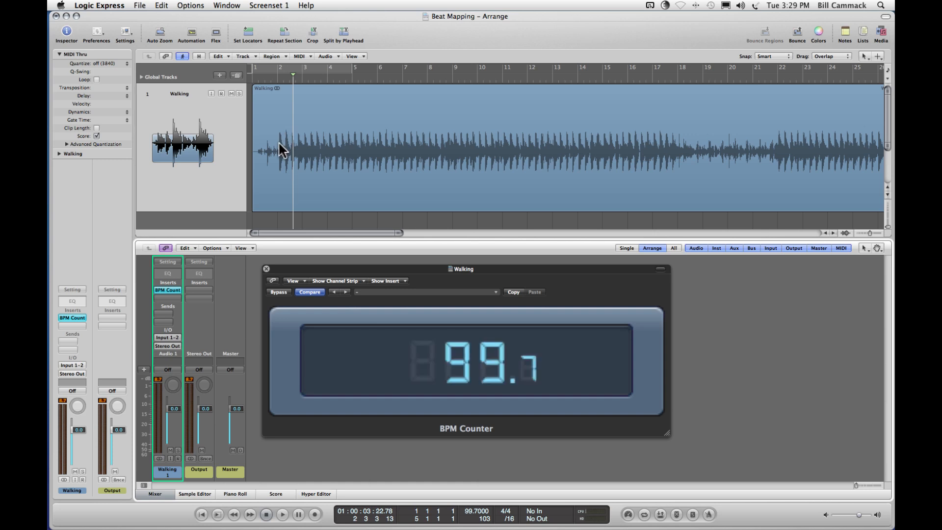
Move the Walking region later so its first downbeat falls near bar 5, and place the playhead at bar 5.
{"action": "left_click_drag", "start_coordinate": [282, 150], "coordinate": [352, 150]}
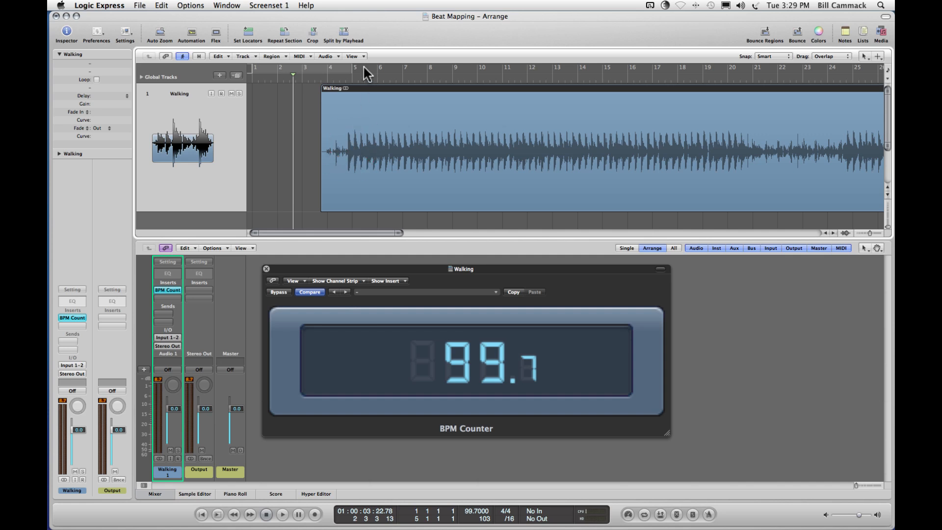
{"action": "left_click", "coordinate": [352, 77]}
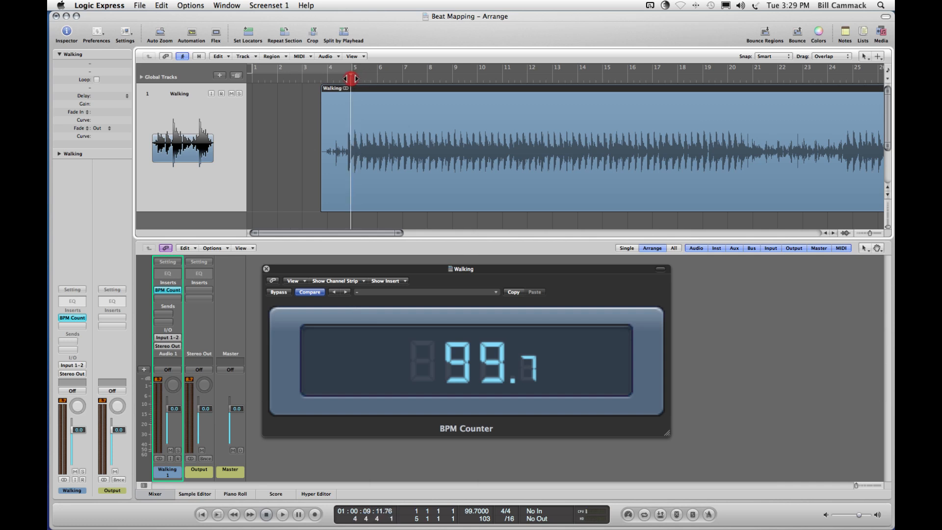
{"action": "left_click_drag", "start_coordinate": [351, 79], "coordinate": [353, 79]}
Fine-align the Walking region's first downbeat transient exactly with the start of bar 5.
{"action": "key", "text": "ctrl+alt+Right"}
{"action": "key", "text": "ctrl+alt+Right"}
{"action": "key", "text": "ctrl+alt+Right"}
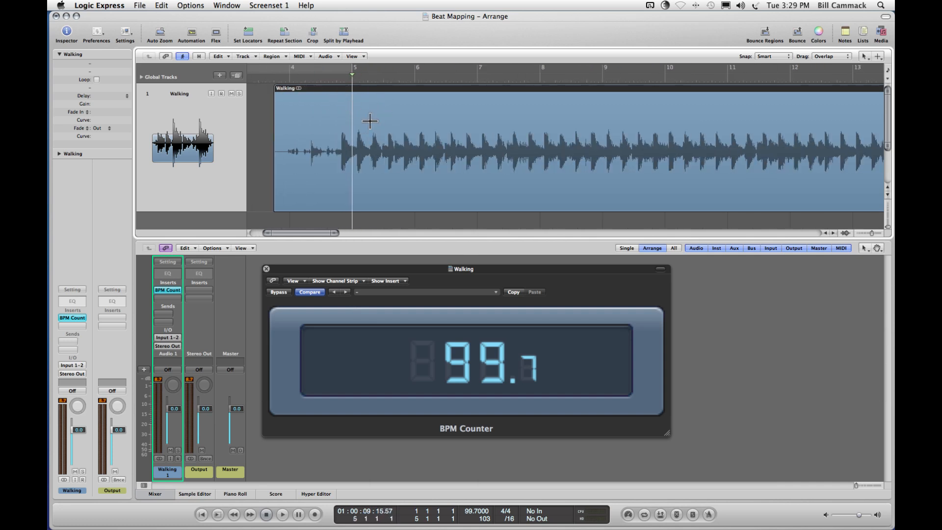
{"action": "key", "text": "ctrl+alt+Right"}
{"action": "key", "text": "ctrl+alt+Right"}
{"action": "key", "text": "ctrl+alt+Right"}
{"action": "key", "text": "ctrl+alt+Right"}
{"action": "key", "text": "ctrl+alt+Right"}
{"action": "key", "text": "ctrl+alt+Right"}
{"action": "left_click", "coordinate": [404, 122]}
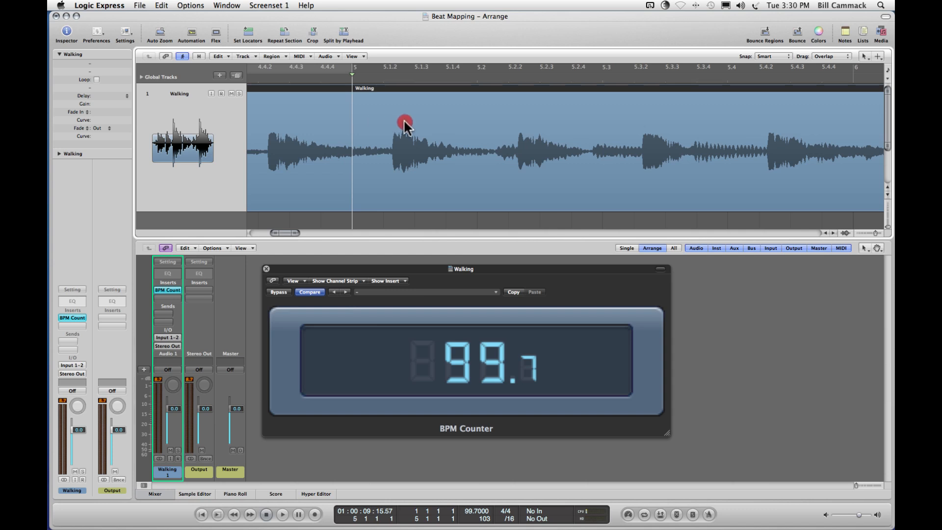
{"action": "left_click_drag", "start_coordinate": [404, 121], "coordinate": [402, 144]}
{"action": "key", "text": "ctrl+alt+Right"}
{"action": "key", "text": "ctrl+alt+Right"}
{"action": "key", "text": "ctrl+alt+Right"}
{"action": "key", "text": "ctrl+alt+Right"}
{"action": "key", "text": "ctrl+alt+Right"}
{"action": "key", "text": "ctrl+alt+Right"}
{"action": "key", "text": "ctrl+alt+Right"}
{"action": "key", "text": "ctrl+alt+Right"}
{"action": "key", "text": "ctrl+alt+Right"}
{"action": "key", "text": "ctrl+alt+Right"}
{"action": "key", "text": "ctrl+alt+Right"}
{"action": "key", "text": "ctrl+alt+Right"}
{"action": "key", "text": "ctrl+alt+Right"}
{"action": "key", "text": "ctrl+alt+Right"}
{"action": "key", "text": "ctrl+alt+Right"}
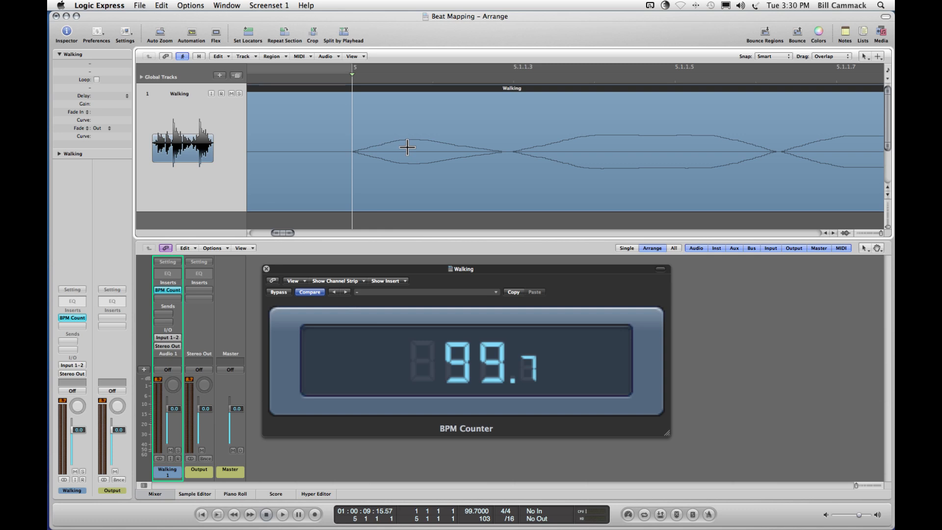
Create a cycle range from bar 5 to bar 9 and play it to check the alignment.
{"action": "key", "text": "ctrl+alt+Left"}
{"action": "key", "text": "ctrl+alt+Left"}
{"action": "key", "text": "ctrl+alt+Left"}
{"action": "key", "text": "ctrl+alt+Left"}
{"action": "key", "text": "ctrl+alt+Left"}
{"action": "key", "text": "ctrl+alt+Left"}
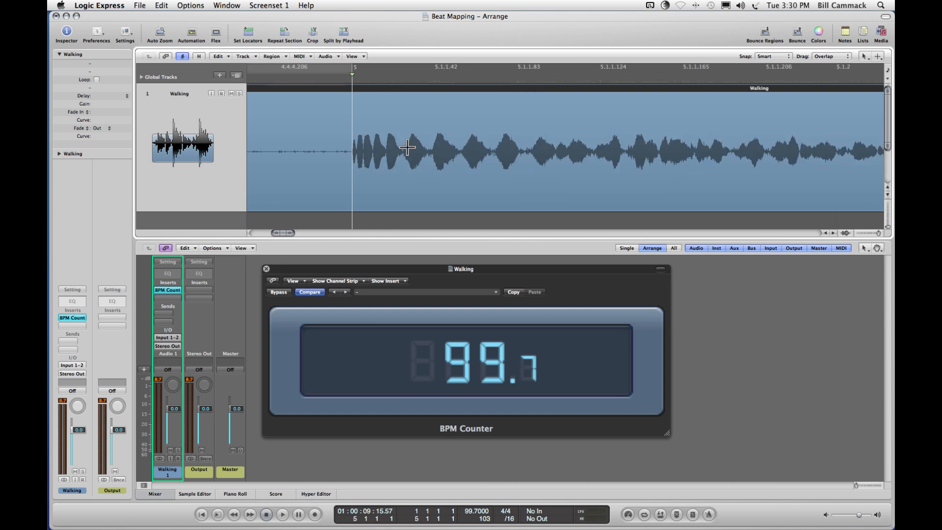
{"action": "key", "text": "ctrl+alt+Left"}
{"action": "key", "text": "ctrl+alt+Left"}
{"action": "key", "text": "ctrl+alt+Left"}
{"action": "key", "text": "ctrl+alt+Left"}
{"action": "key", "text": "ctrl+alt+Left"}
{"action": "key", "text": "ctrl+alt+Left"}
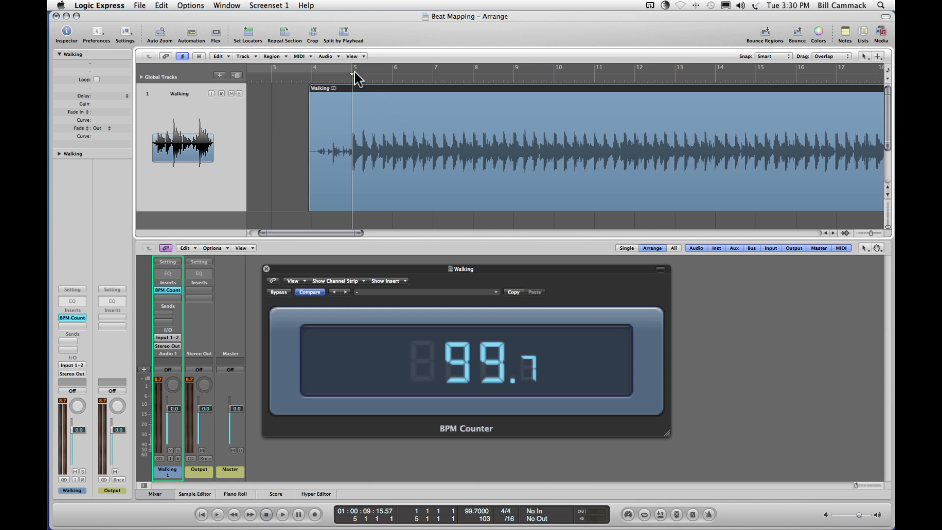
{"action": "left_click_drag", "start_coordinate": [353, 76], "coordinate": [498, 80]}
{"action": "key", "text": "space"}
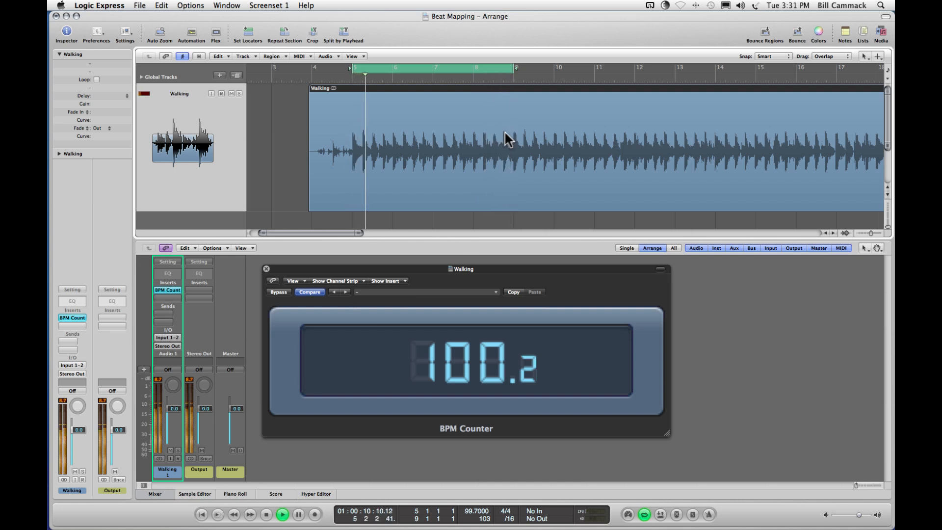
{"action": "key", "text": "space"}
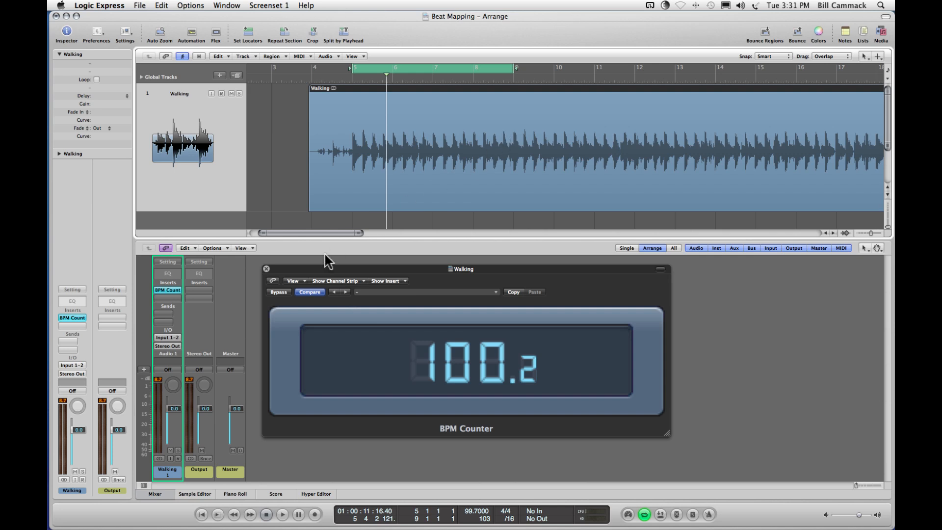
Close the BPM Counter, then show and expand the Beat Mapping global track and detect the Walking region's transients.
{"action": "left_click", "coordinate": [266, 269]}
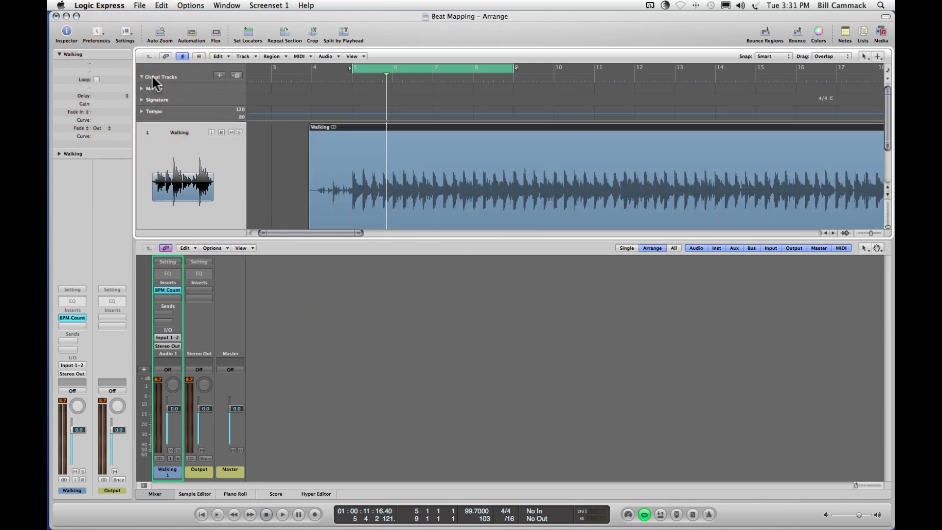
{"action": "right_click", "coordinate": [195, 77]}
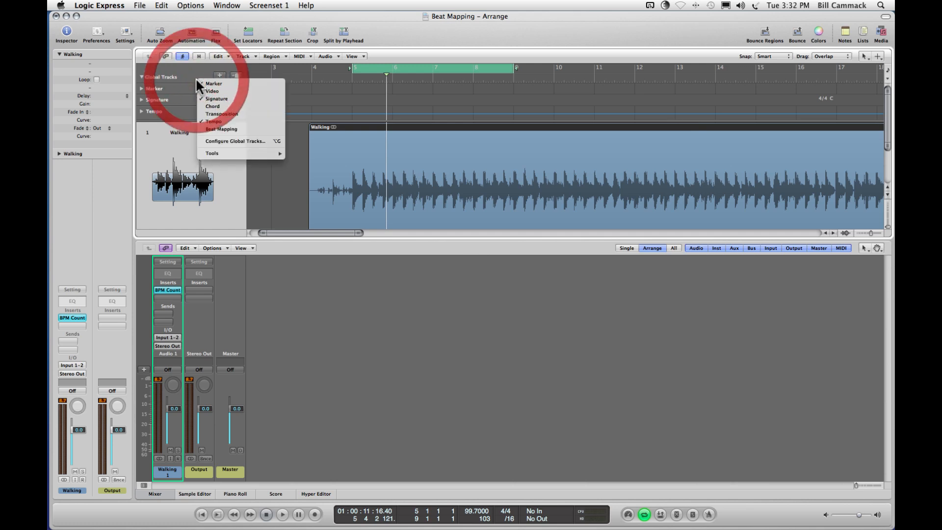
{"action": "left_click", "coordinate": [243, 130]}
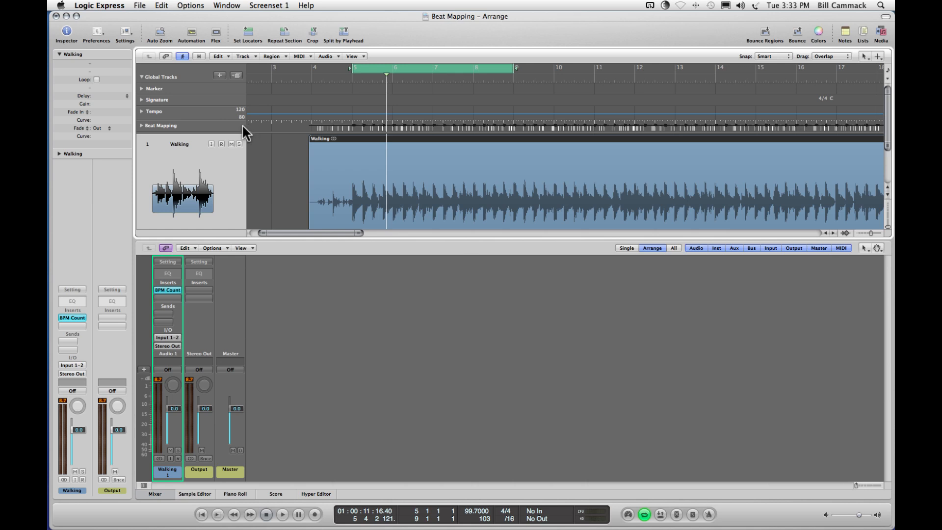
{"action": "left_click", "coordinate": [141, 126]}
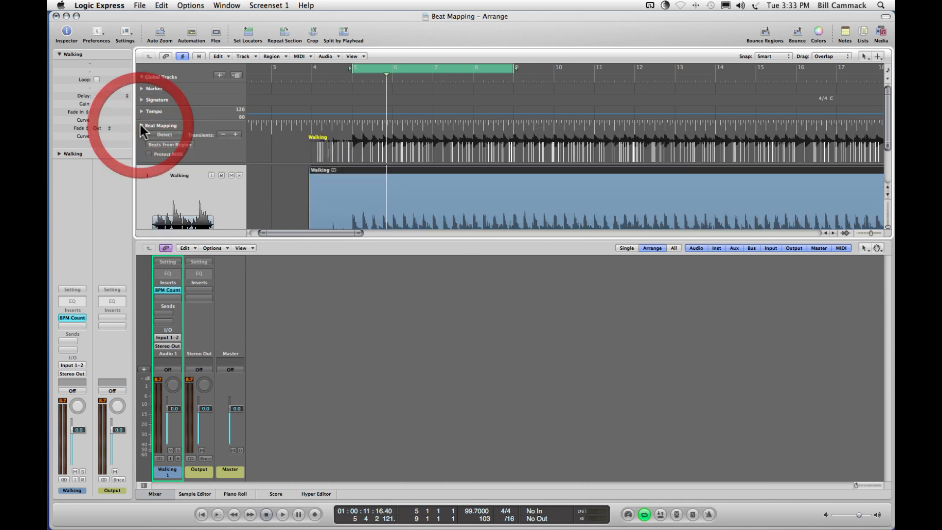
{"action": "left_click", "coordinate": [164, 134]}
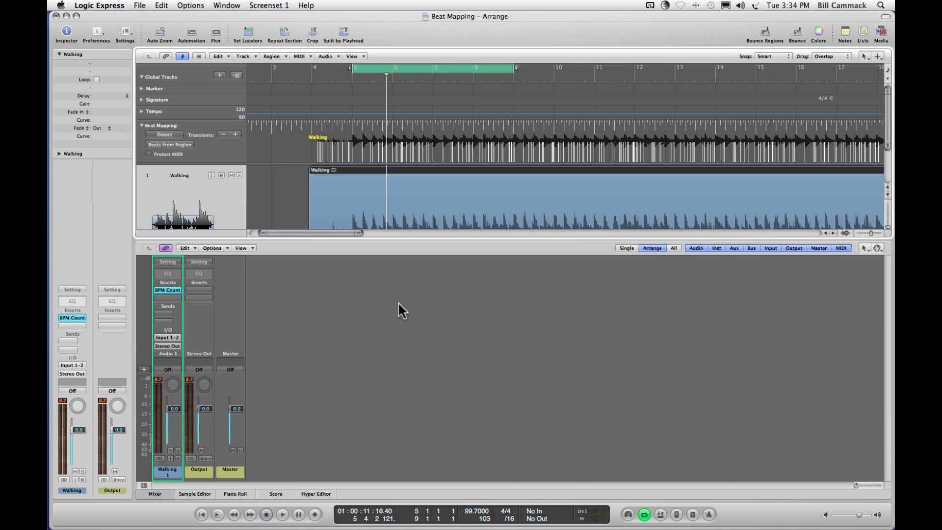
Hide the mixer and enlarge the beat-mapping transients between bars 5 and 8.
{"action": "left_click", "coordinate": [154, 492]}
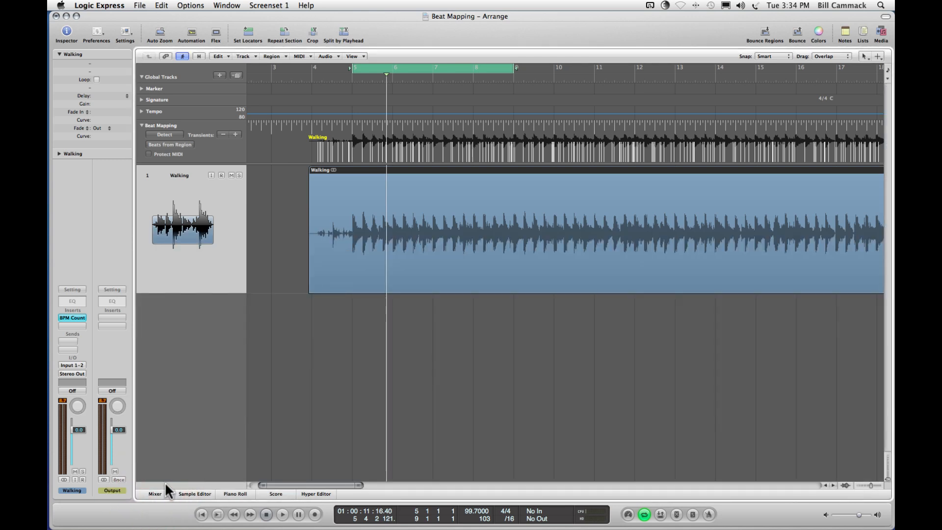
{"action": "key", "text": "ctrl+alt+Right"}
{"action": "key", "text": "ctrl+alt+Right"}
{"action": "key", "text": "ctrl+alt+Right"}
{"action": "key", "text": "ctrl+alt+Right"}
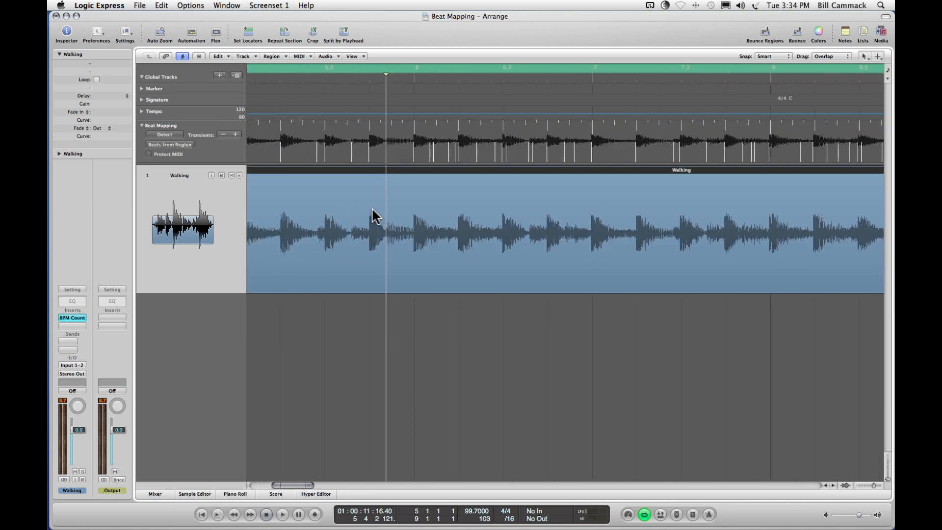
Beat map the starts of bars 5 and 6 to the matching downbeat transients of the Walking region.
{"action": "scroll", "coordinate": [372, 215], "scroll_direction": "left", "scroll_amount": 8}
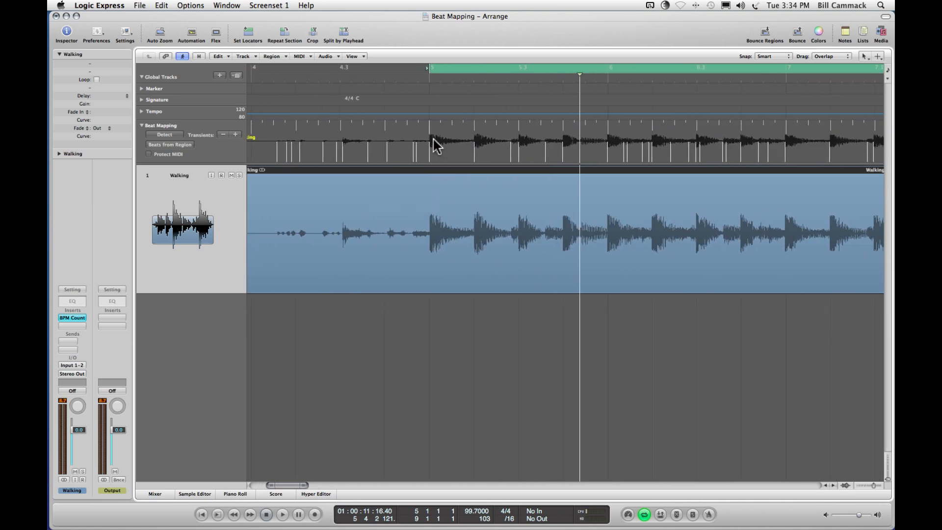
{"action": "left_click_drag", "start_coordinate": [430, 131], "coordinate": [431, 148]}
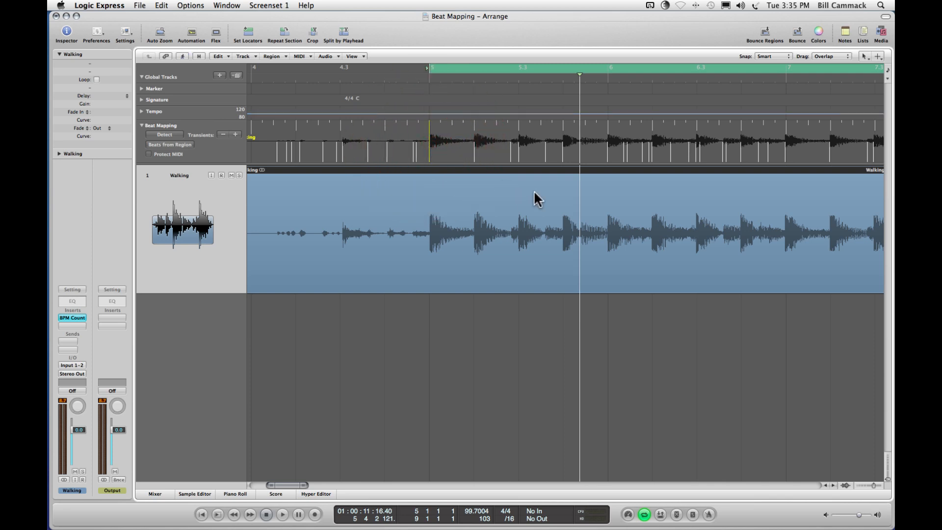
{"action": "key", "text": "ctrl+alt+Left"}
{"action": "key", "text": "ctrl+alt+Left"}
{"action": "key", "text": "ctrl+alt+Left"}
{"action": "key", "text": "ctrl+alt+Left"}
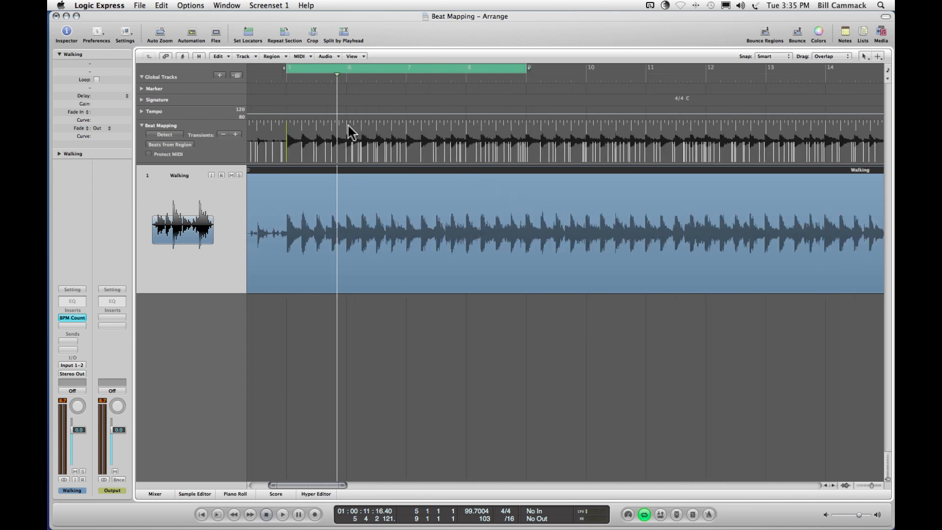
{"action": "left_click_drag", "start_coordinate": [347, 127], "coordinate": [345, 147]}
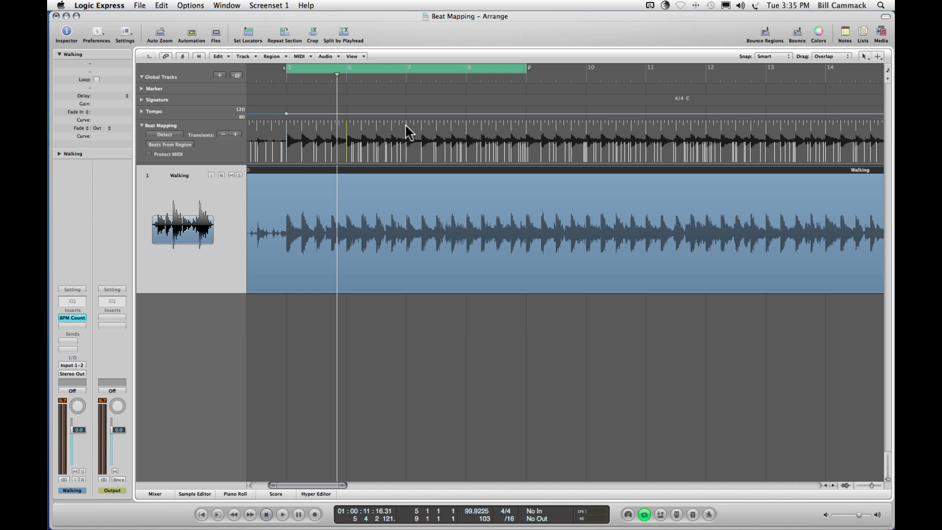
Beat map the starts of bars 7, 8 and 9 to their downbeat transients in the Walking region.
{"action": "left_click_drag", "start_coordinate": [407, 130], "coordinate": [406, 154]}
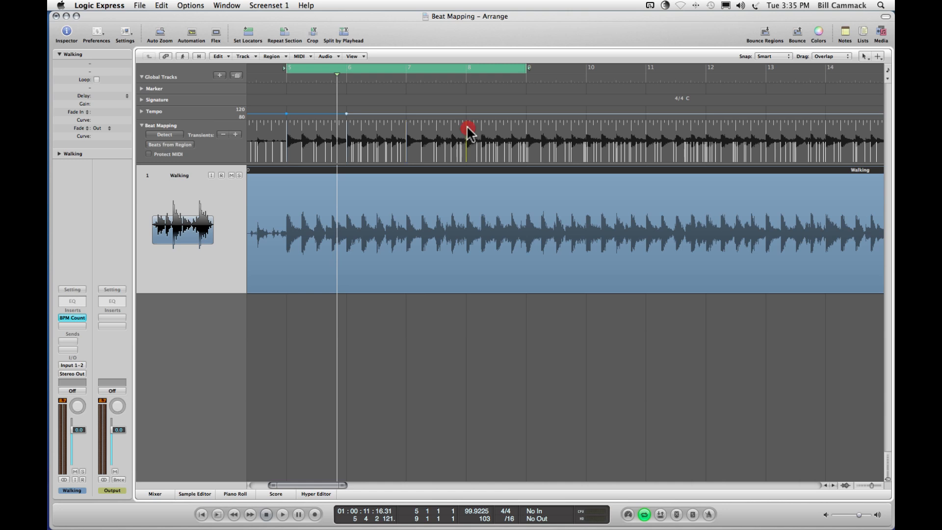
{"action": "left_click_drag", "start_coordinate": [467, 130], "coordinate": [467, 158]}
{"action": "key", "text": "ctrl+Right"}
{"action": "scroll", "coordinate": [468, 157], "scroll_direction": "right", "scroll_amount": 10}
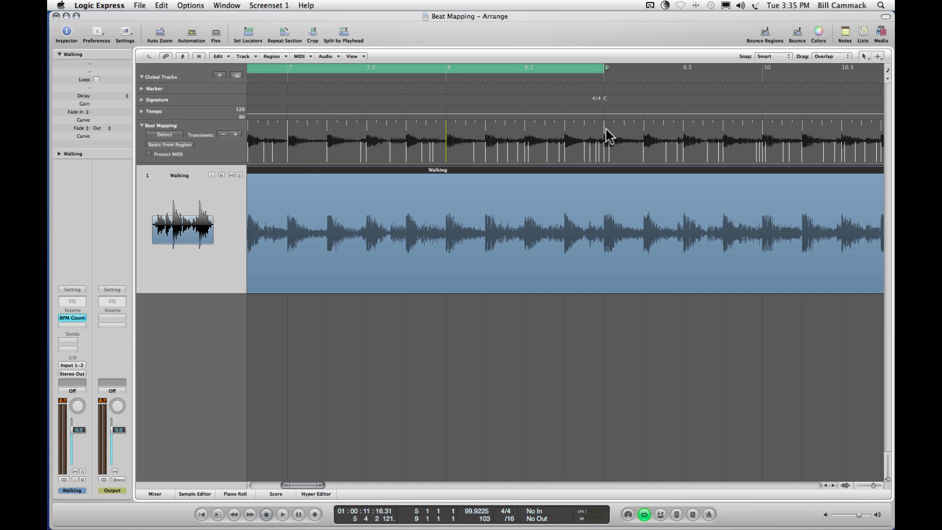
{"action": "left_click", "coordinate": [606, 145]}
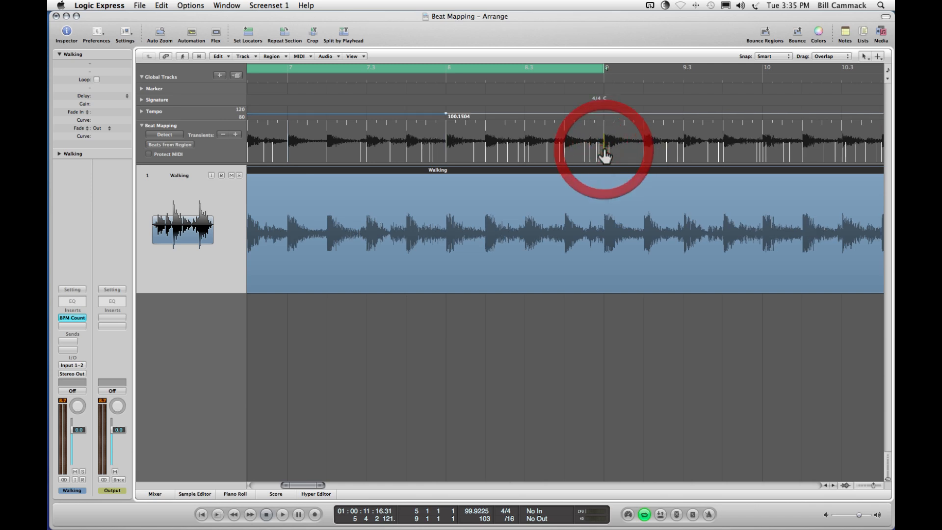
Play the cycle from bar 5 to bar 9 to check the beat-mapped downbeats.
{"action": "scroll", "coordinate": [574, 134], "scroll_direction": "left", "scroll_amount": 10}
{"action": "key", "text": "ctrl+Left"}
{"action": "key", "text": "ctrl+Left"}
{"action": "key", "text": "ctrl+Left"}
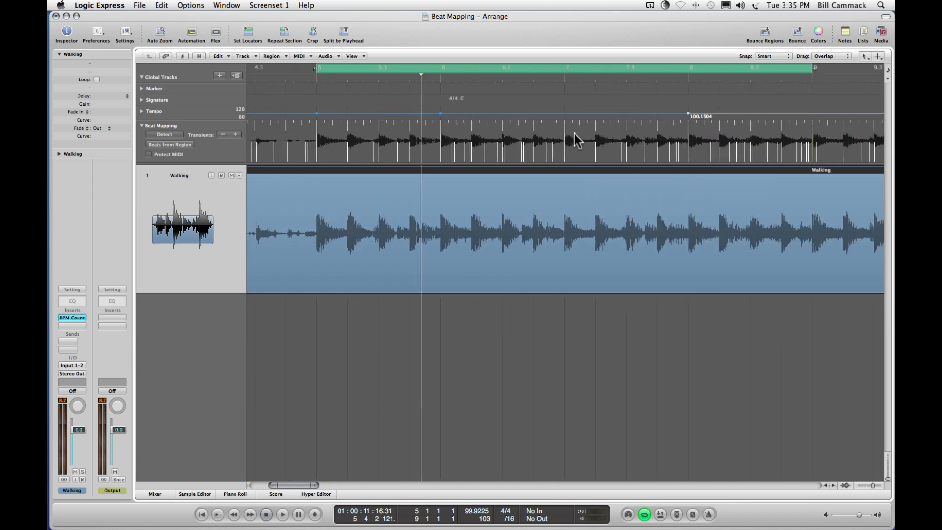
{"action": "key", "text": "space"}
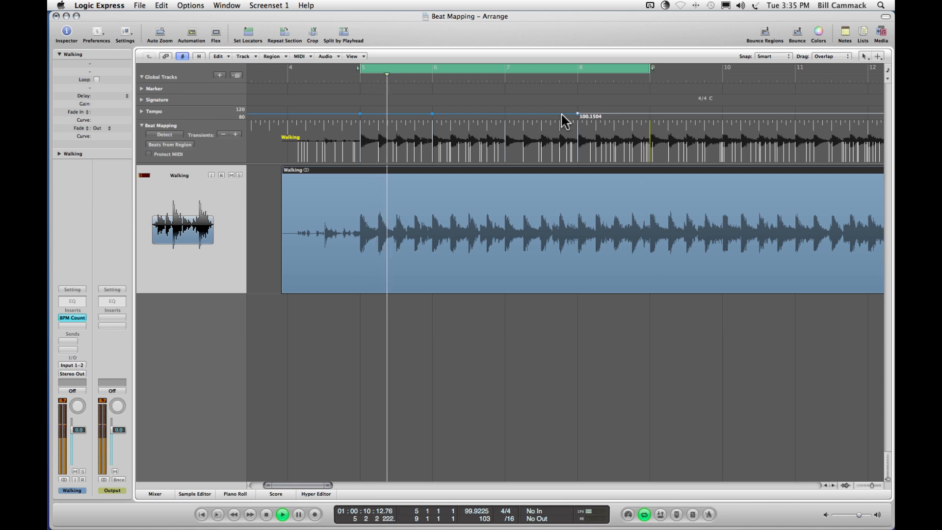
{"action": "key", "text": "space"}
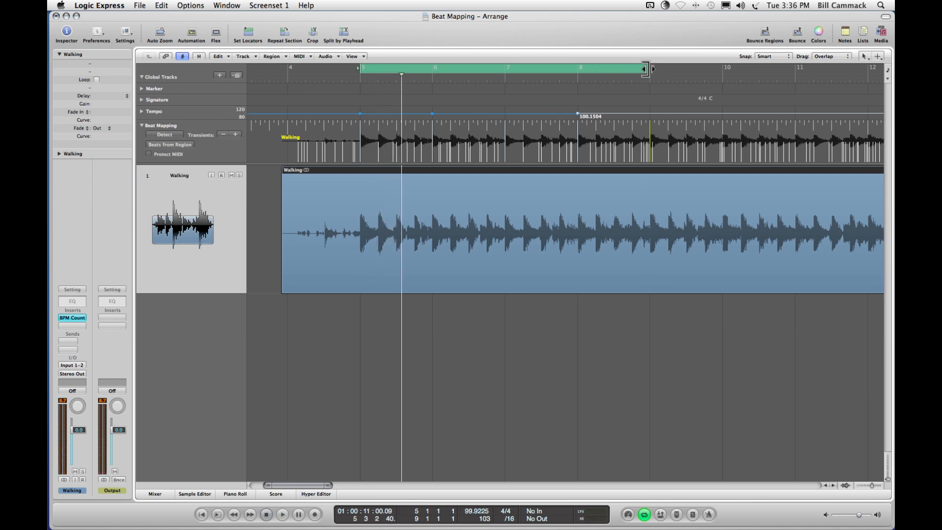
Shorten the cycle range to bars 5 to 7 and play it to check the beats within those bars.
{"action": "left_click_drag", "start_coordinate": [646, 68], "coordinate": [505, 68]}
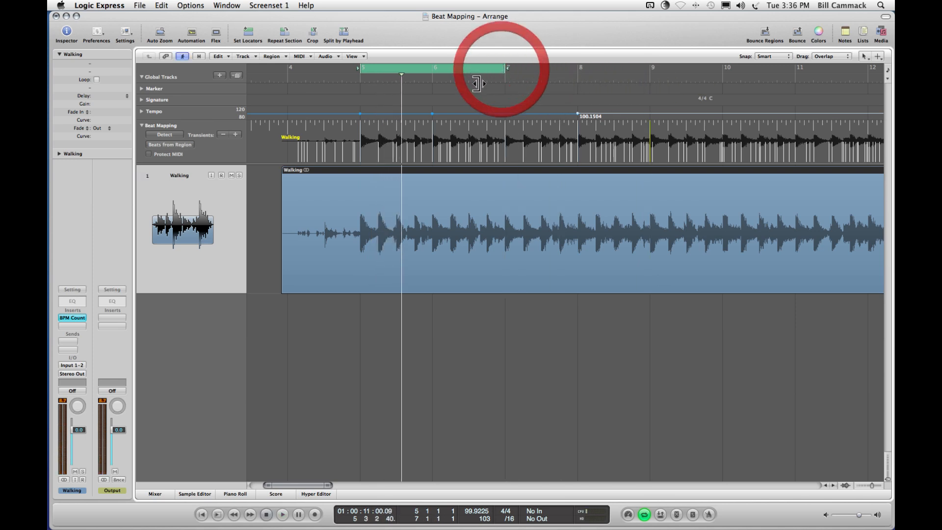
{"action": "key", "text": "space"}
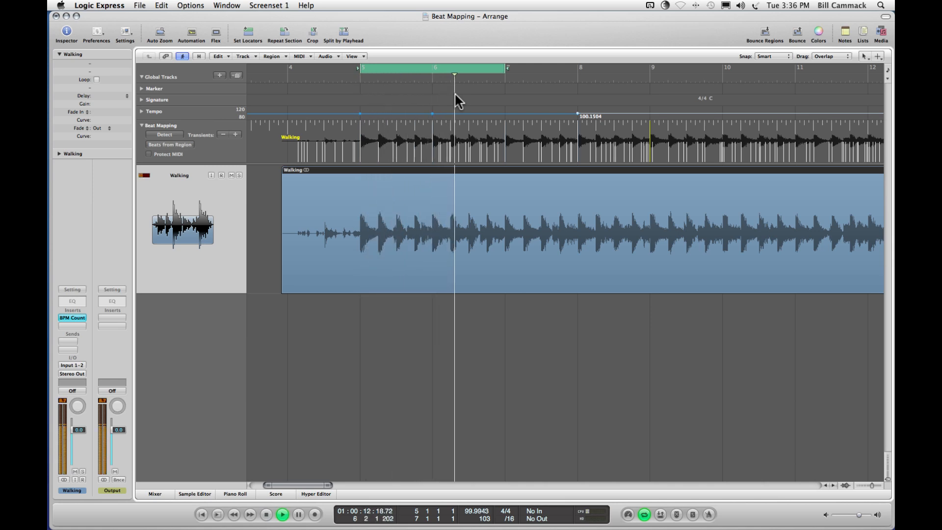
{"action": "key", "text": "ctrl+Right"}
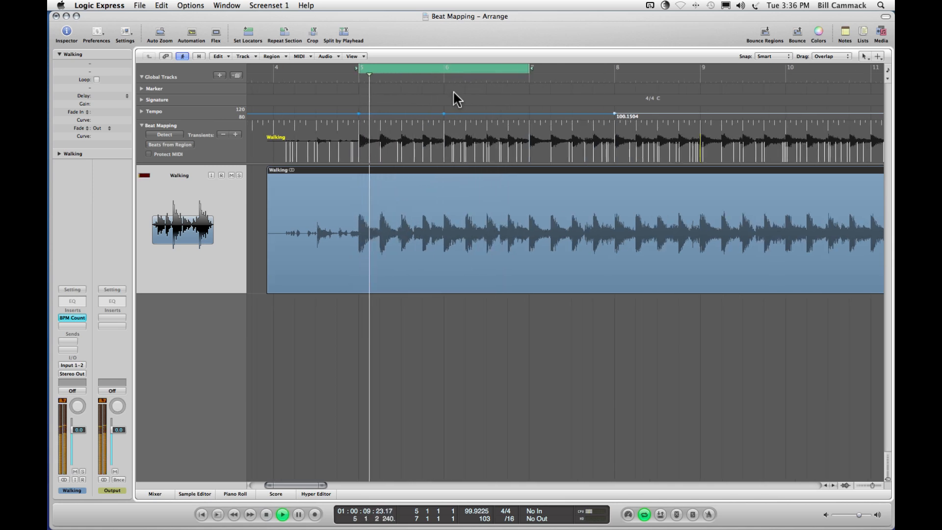
{"action": "key", "text": "ctrl+Right"}
{"action": "key", "text": "ctrl+Right"}
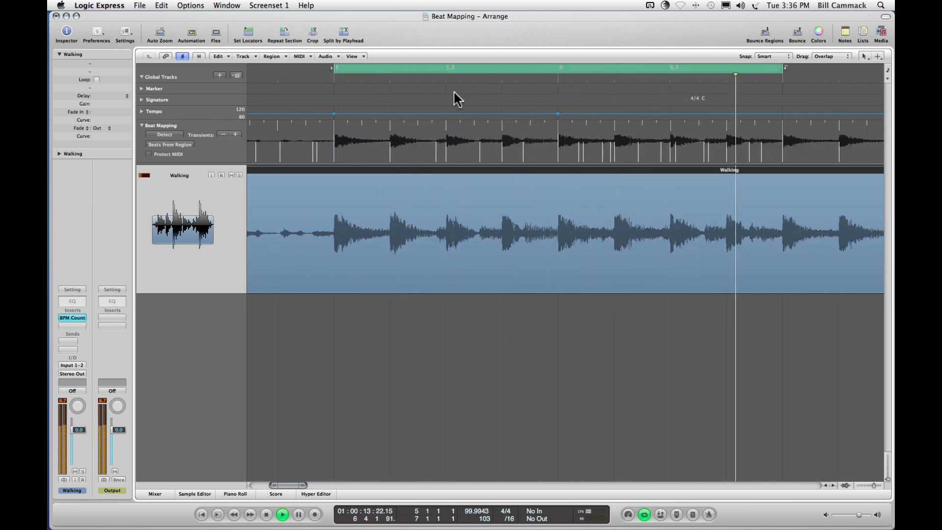
{"action": "key", "text": "space"}
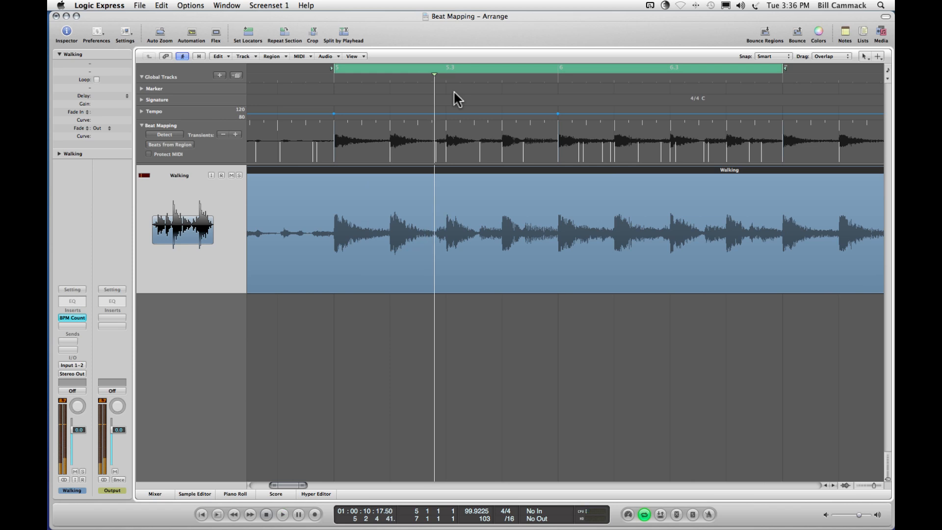
Beat map beat 3 of bars 5 and 6 to their transients and play the cycle to check the result.
{"action": "left_click_drag", "start_coordinate": [447, 125], "coordinate": [446, 147]}
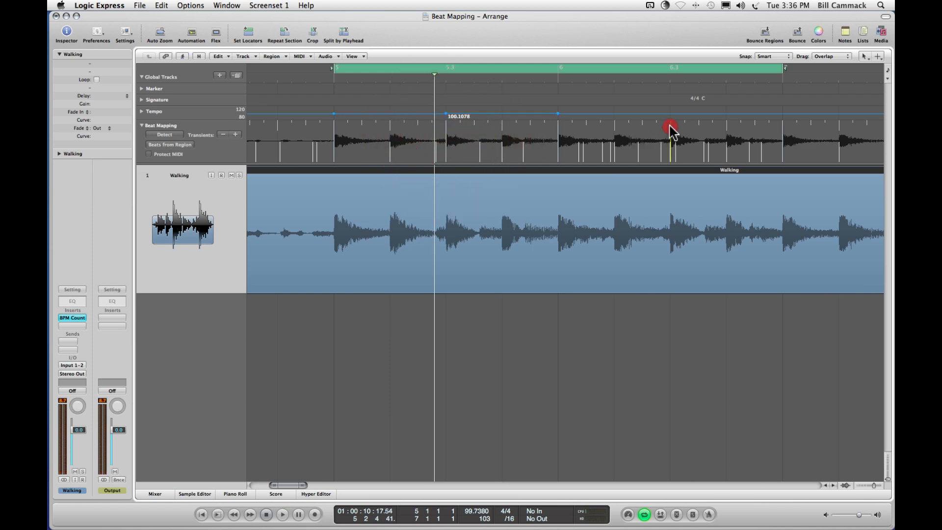
{"action": "left_click_drag", "start_coordinate": [671, 129], "coordinate": [670, 145]}
{"action": "key", "text": "space"}
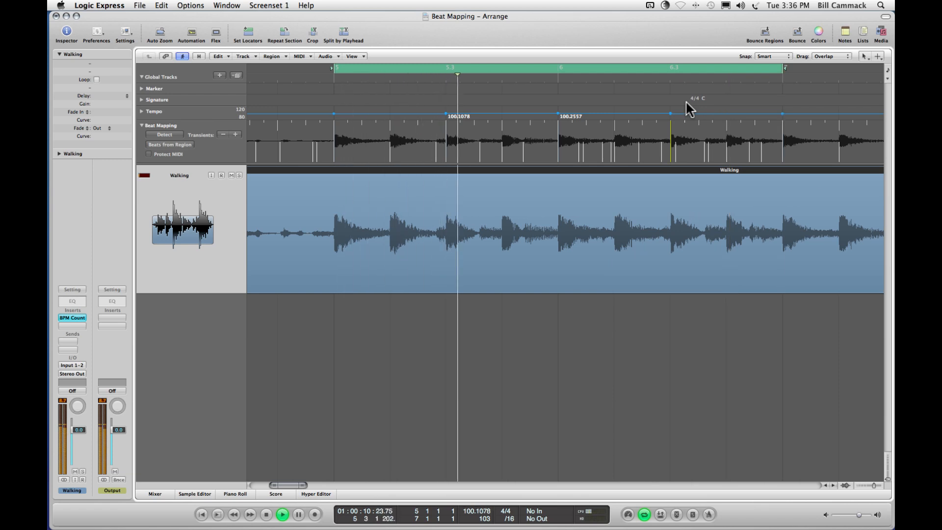
{"action": "key", "text": "space"}
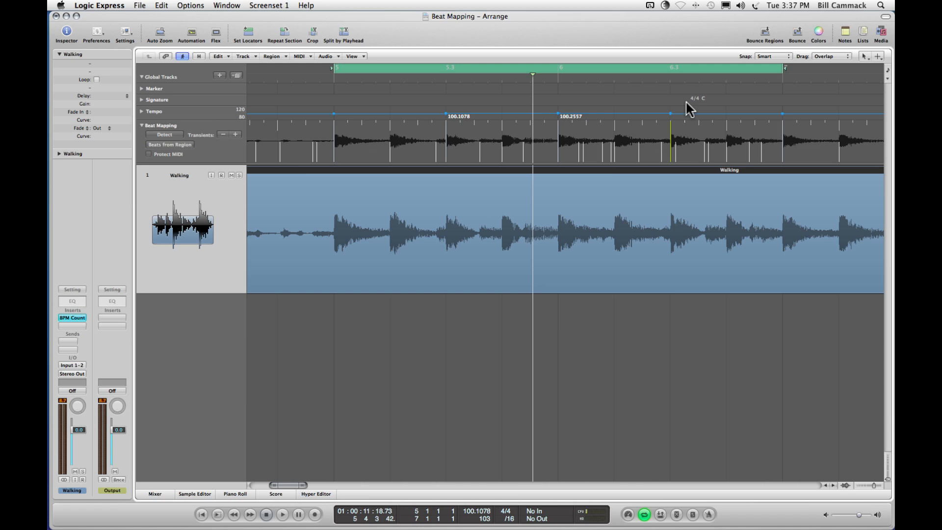
Create one new software instrument track below the Walking track.
{"action": "left_click", "coordinate": [218, 76]}
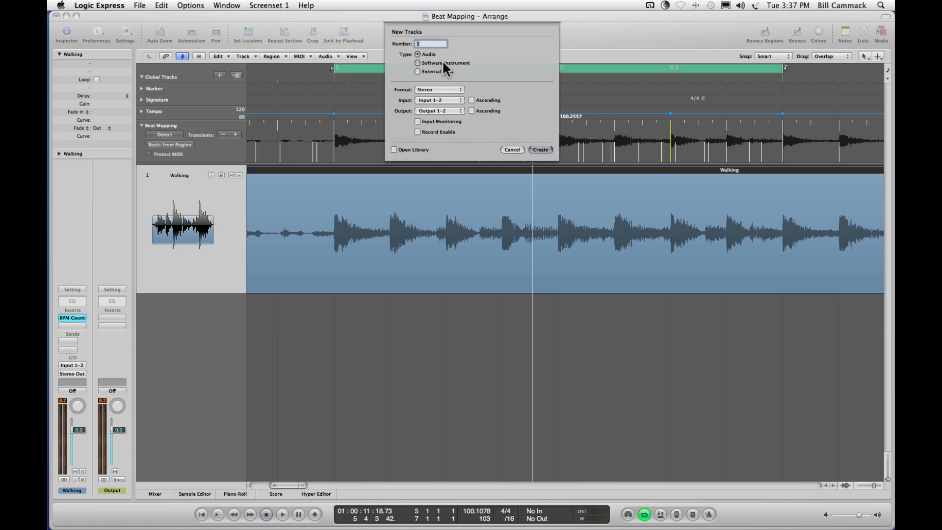
{"action": "left_click", "coordinate": [443, 62]}
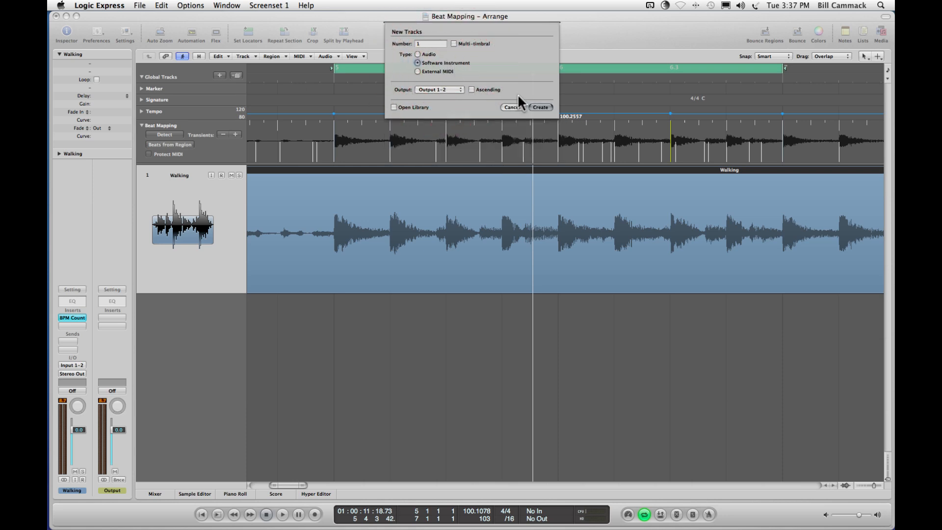
{"action": "left_click", "coordinate": [541, 107]}
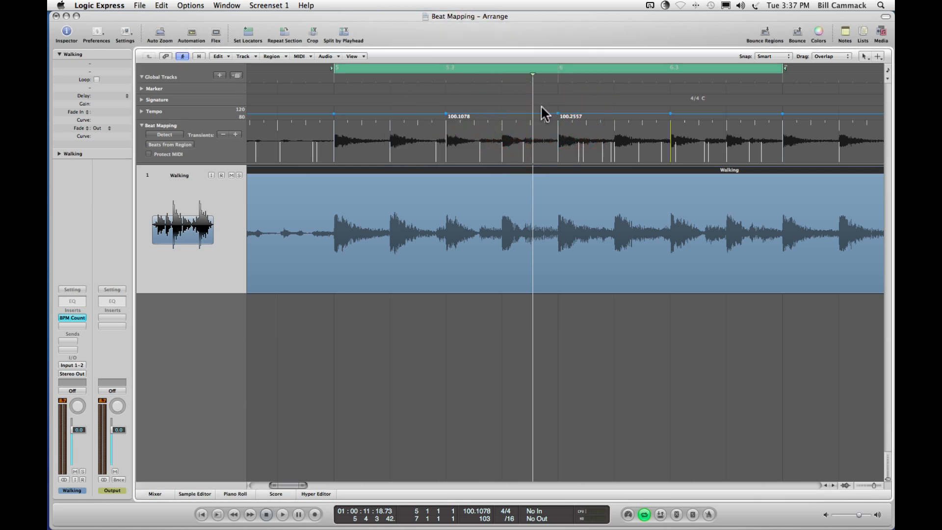
{"action": "left_click", "coordinate": [234, 357]}
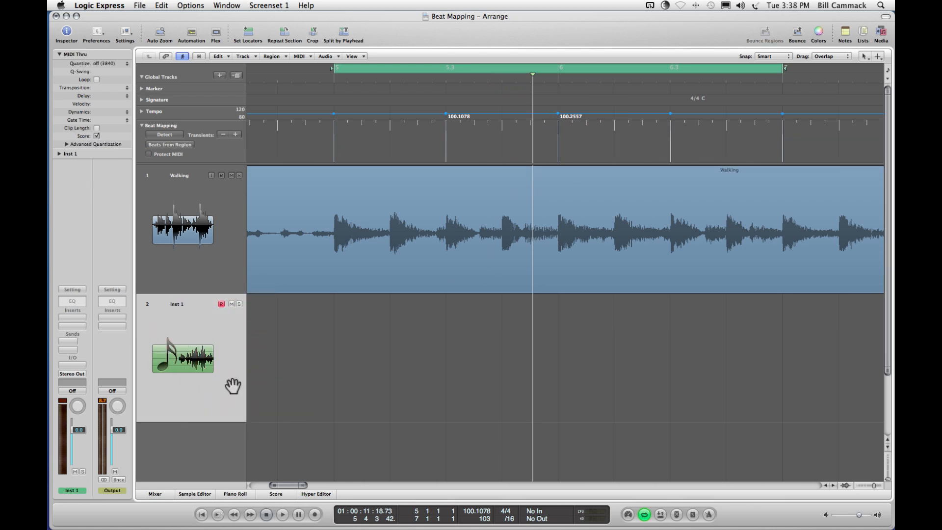
Load the stereo Ultrabeat drum synth on the new instrument track and move its window clear of the track headers.
{"action": "left_click", "coordinate": [73, 365]}
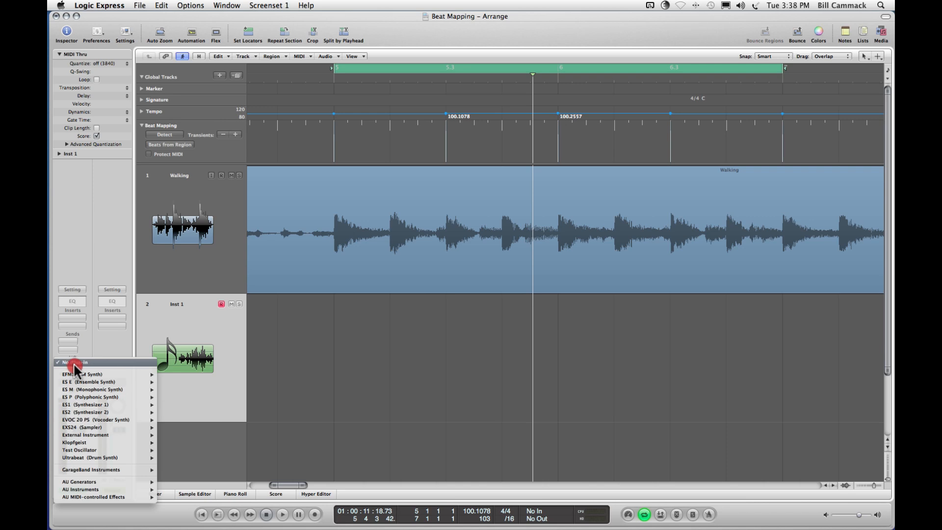
{"action": "mouse_move", "coordinate": [147, 459]}
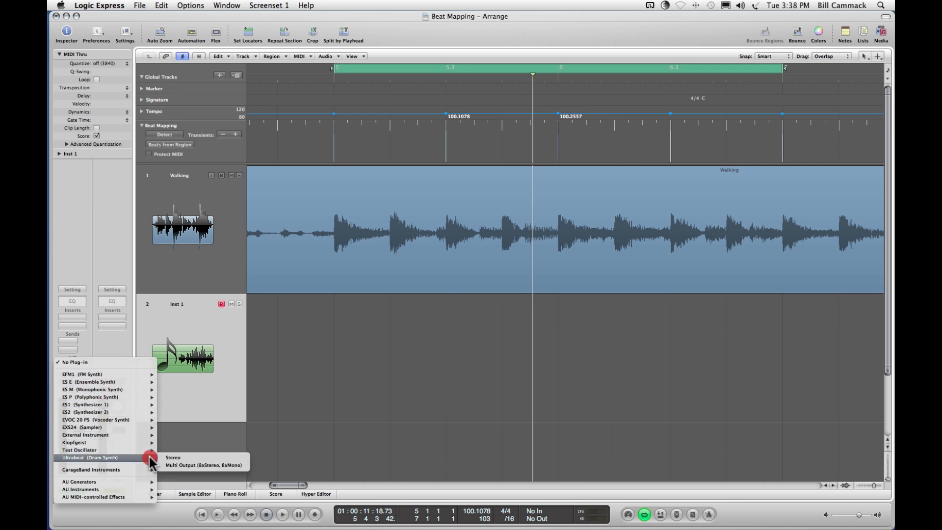
{"action": "left_click", "coordinate": [179, 458]}
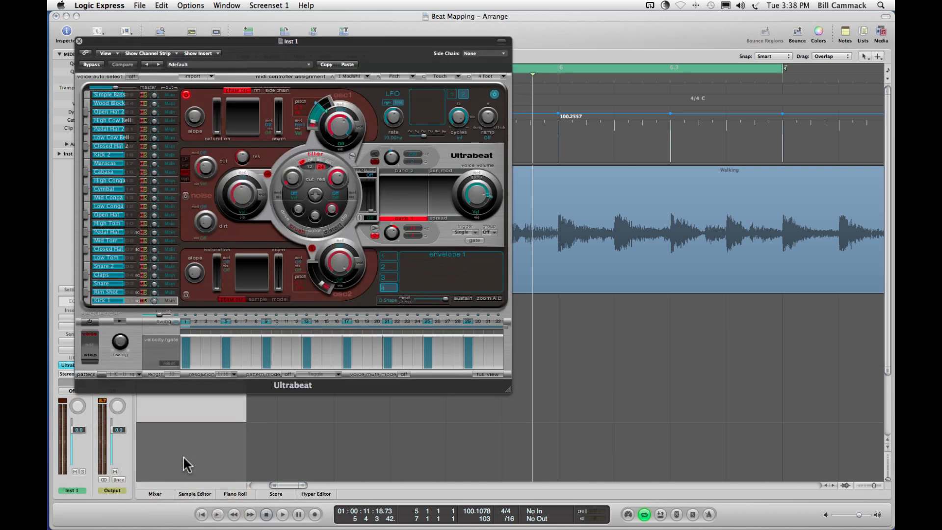
{"action": "left_click_drag", "start_coordinate": [270, 41], "coordinate": [512, 69]}
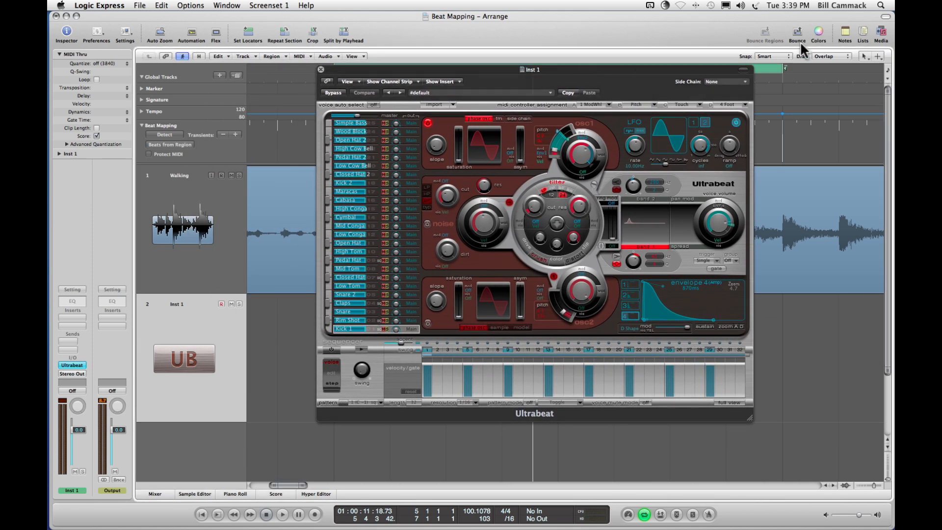
Load the Hip Hop 90s Kit from the library's 01 Drum Kits folder into Ultrabeat, keeping the bar ruler uncovered.
{"action": "left_click", "coordinate": [882, 32]}
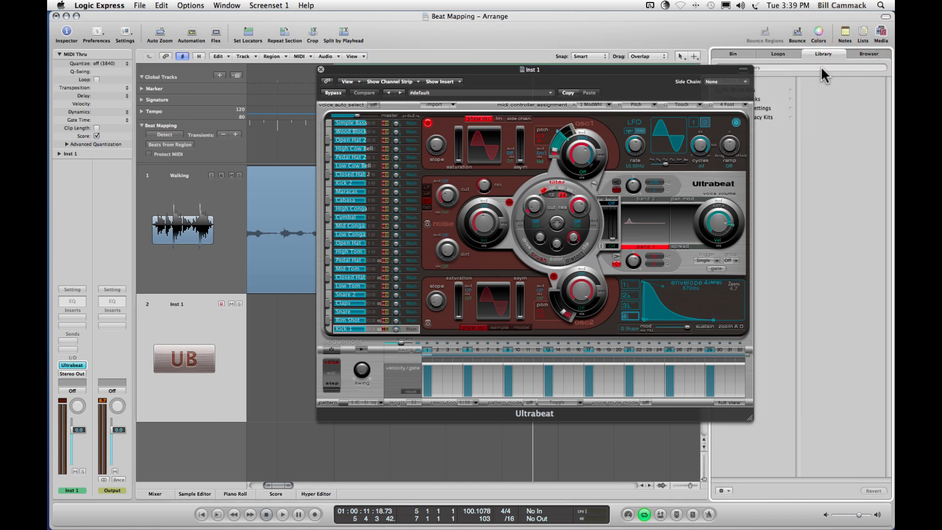
{"action": "left_click_drag", "start_coordinate": [624, 72], "coordinate": [564, 74]}
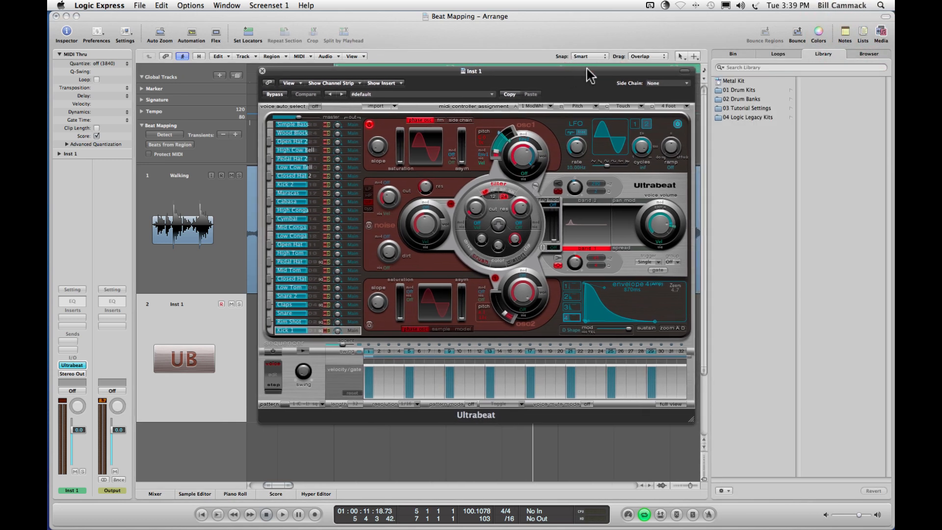
{"action": "left_click", "coordinate": [741, 89]}
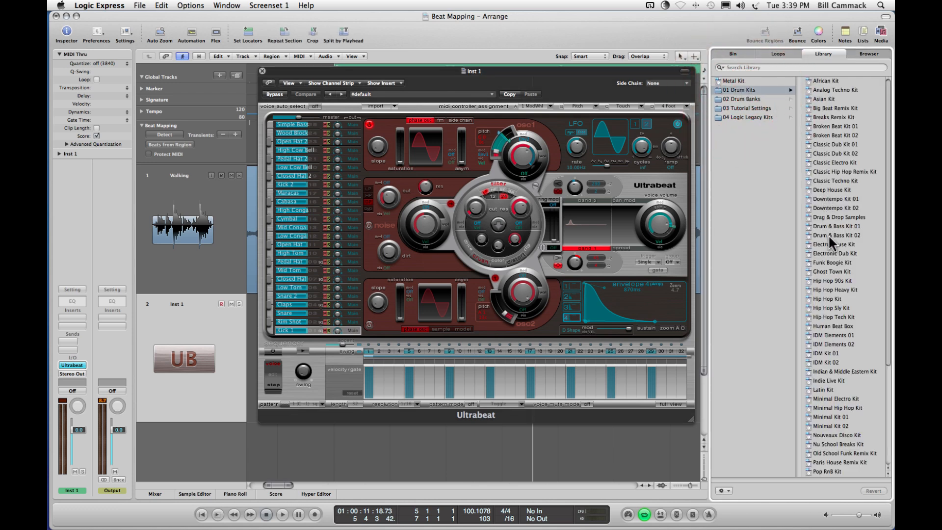
{"action": "left_click", "coordinate": [834, 280]}
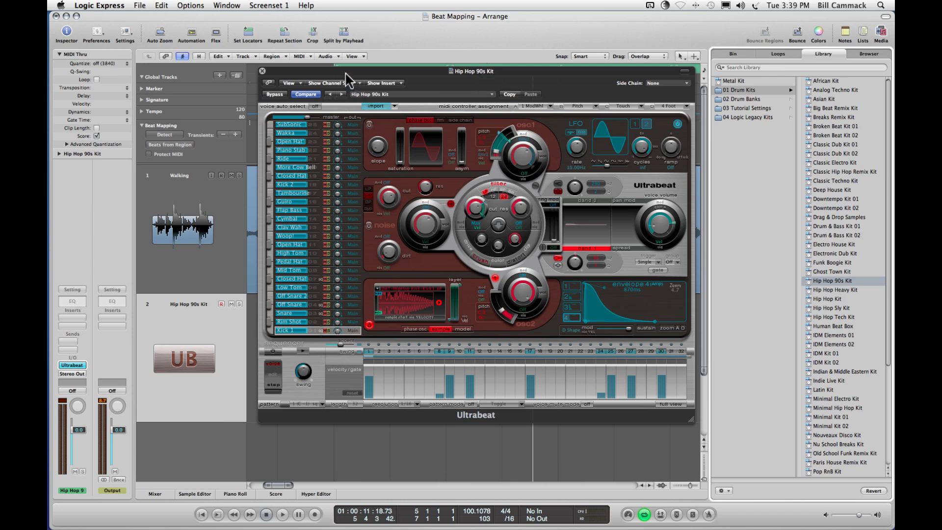
{"action": "left_click_drag", "start_coordinate": [346, 74], "coordinate": [378, 112]}
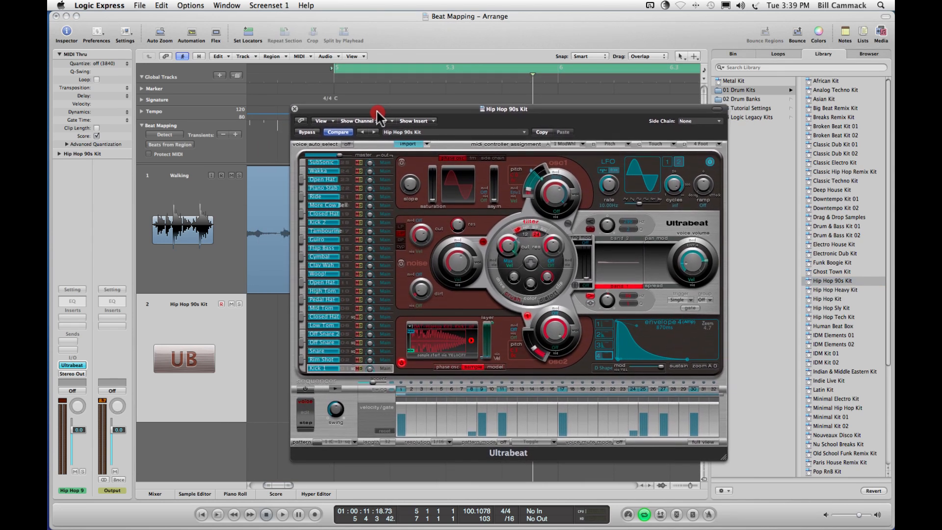
Play the cycle briefly, then turn on Ultrabeat's step sequencer and preview its drum pattern.
{"action": "key", "text": "space"}
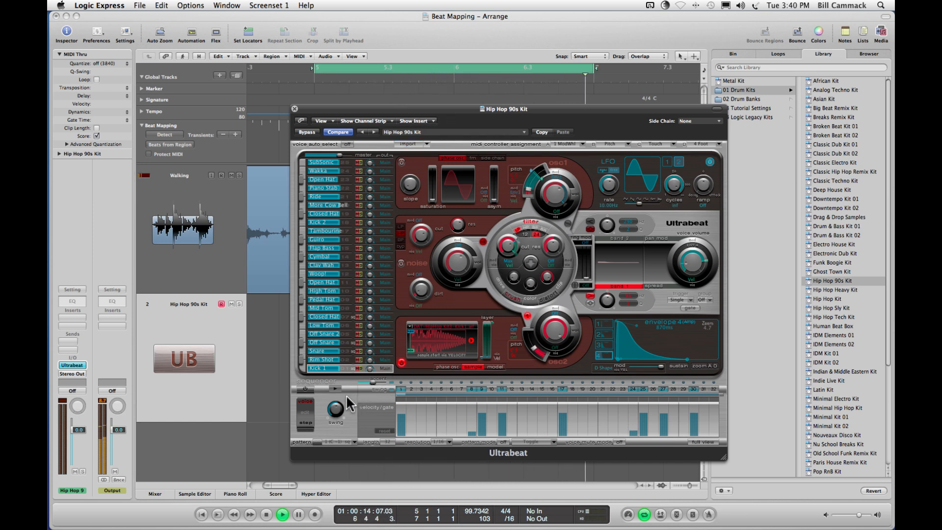
{"action": "key", "text": "space"}
{"action": "left_click", "coordinate": [304, 390]}
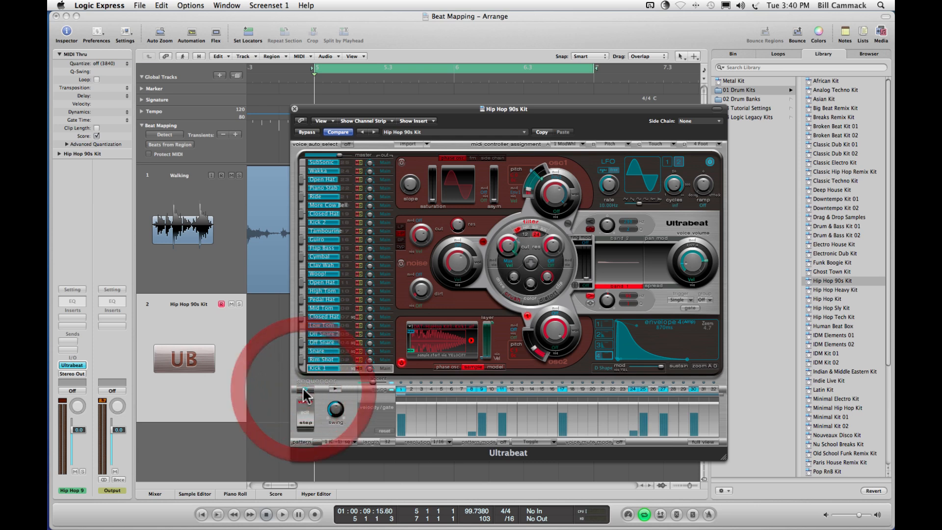
{"action": "left_click", "coordinate": [335, 390]}
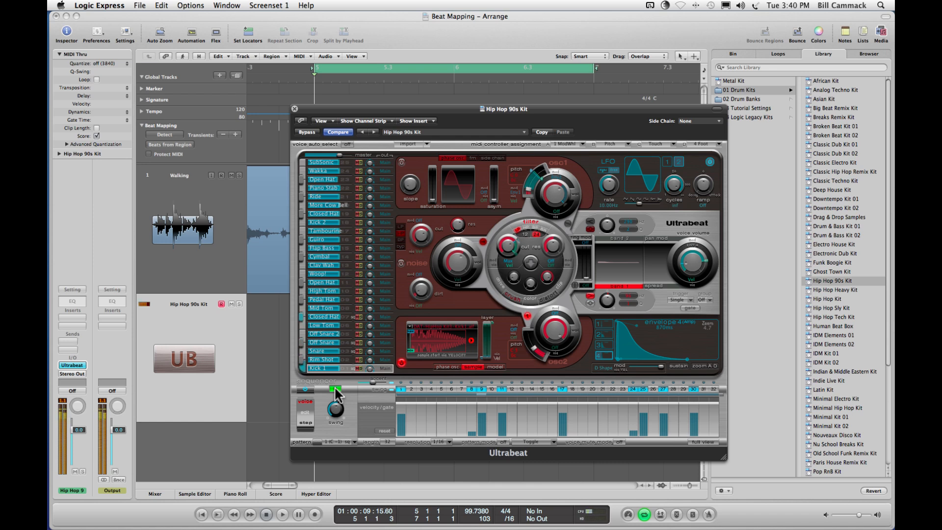
{"action": "left_click", "coordinate": [334, 388]}
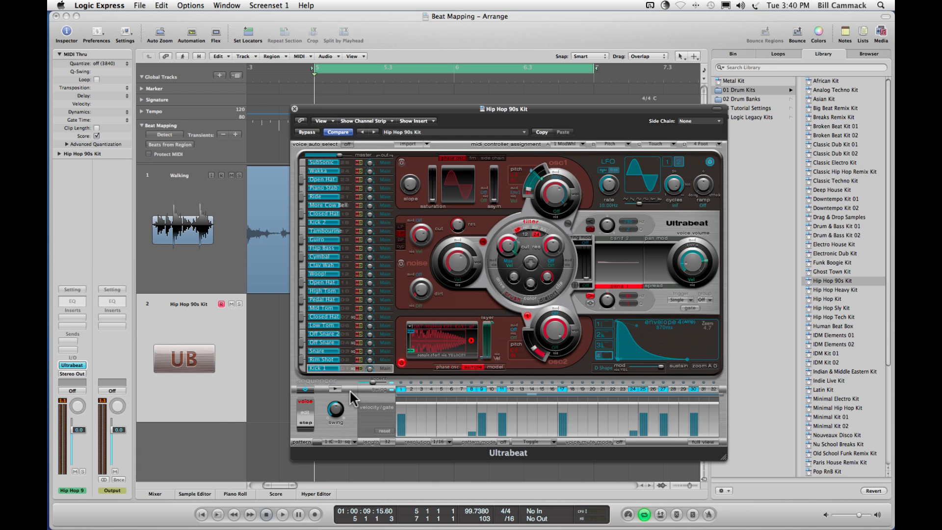
Play the cycle with the Ultrabeat pattern, then close the Ultrabeat window and hide the media area.
{"action": "key", "text": "space"}
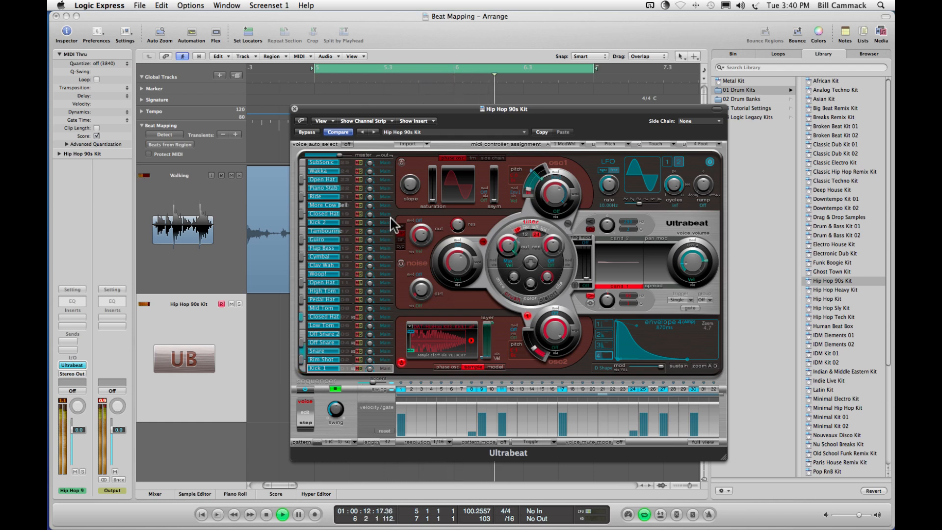
{"action": "left_click", "coordinate": [295, 109]}
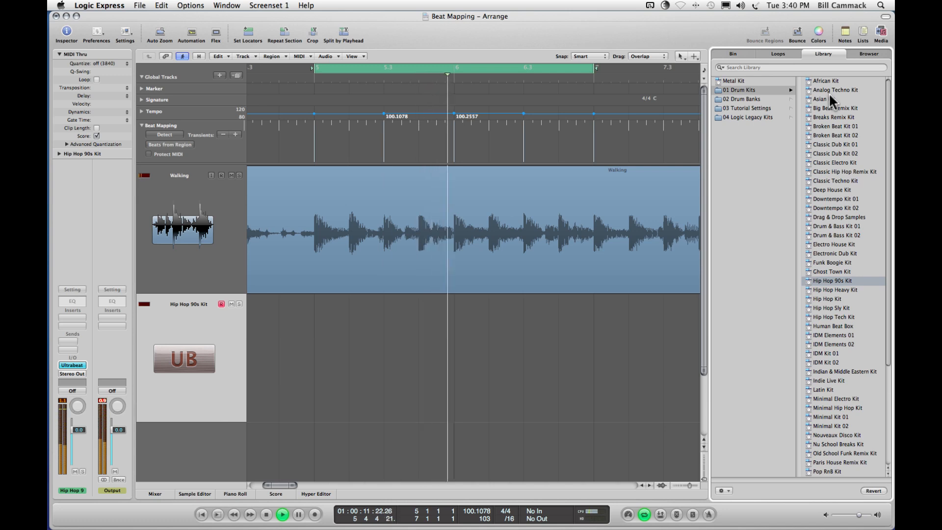
{"action": "left_click", "coordinate": [883, 30]}
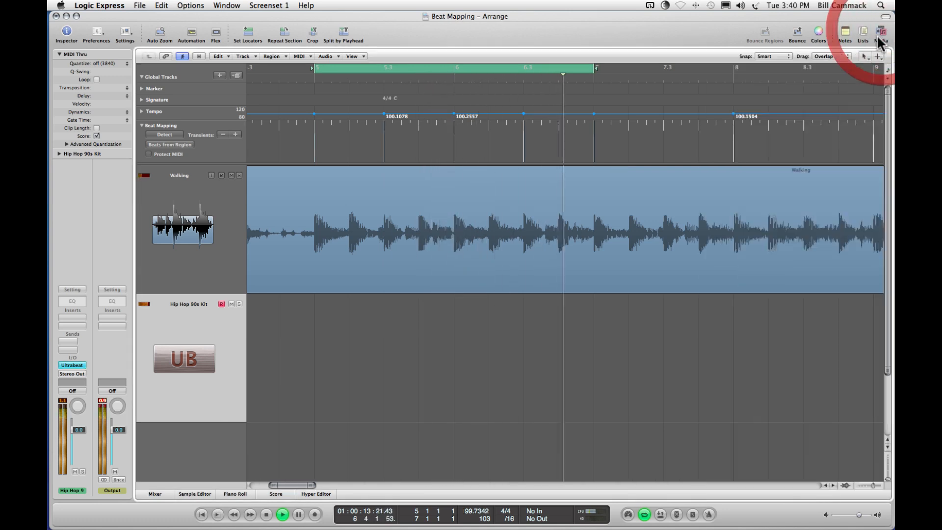
Show the mixer, lower the Hip Hop 90s Kit channel to -1.8 dB, and compact the arrangement by shrinking the tracks and collapsing Beat Mapping.
{"action": "left_click", "coordinate": [155, 494]}
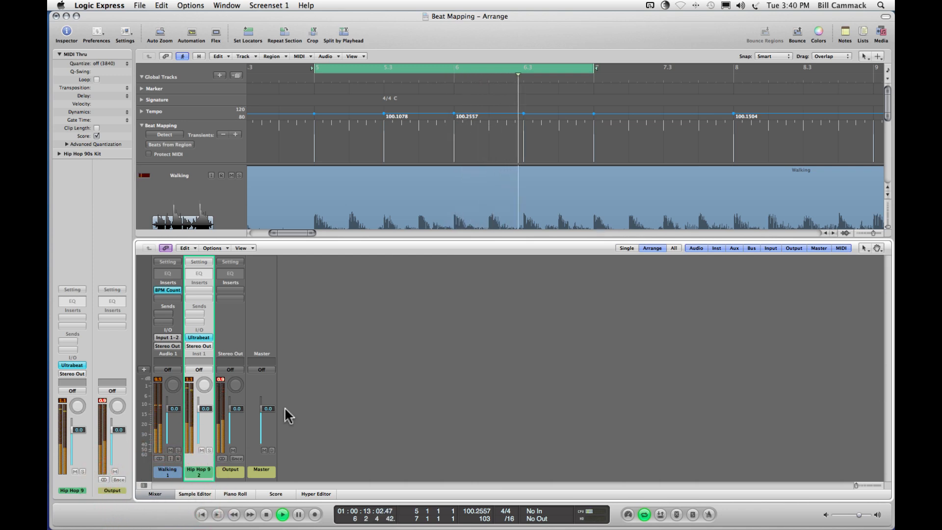
{"action": "mouse_move", "coordinate": [205, 412]}
{"action": "left_mouse_down"}
{"action": "mouse_move", "coordinate": [200, 506]}
{"action": "mouse_move", "coordinate": [200, 419]}
{"action": "left_mouse_up"}
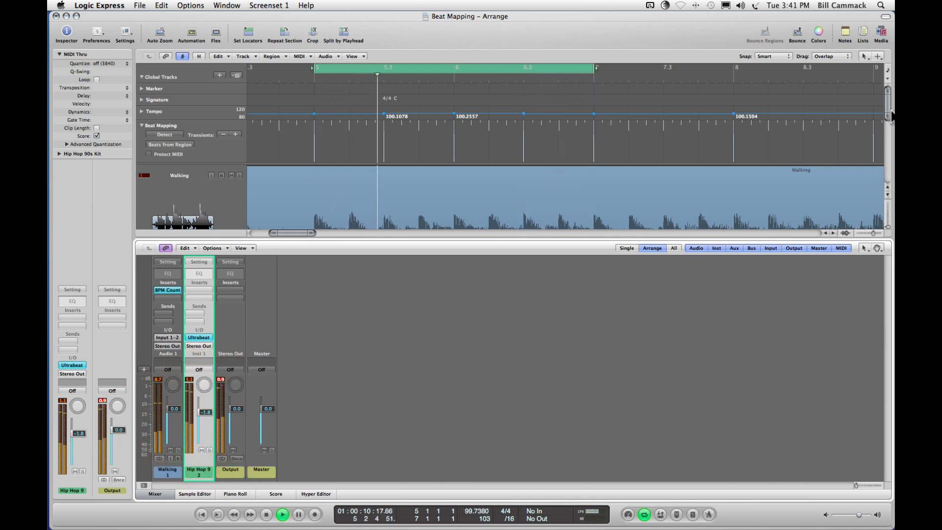
{"action": "mouse_move", "coordinate": [885, 225]}
{"action": "left_mouse_down"}
{"action": "mouse_move", "coordinate": [885, 206]}
{"action": "mouse_move", "coordinate": [885, 215]}
{"action": "left_mouse_up"}
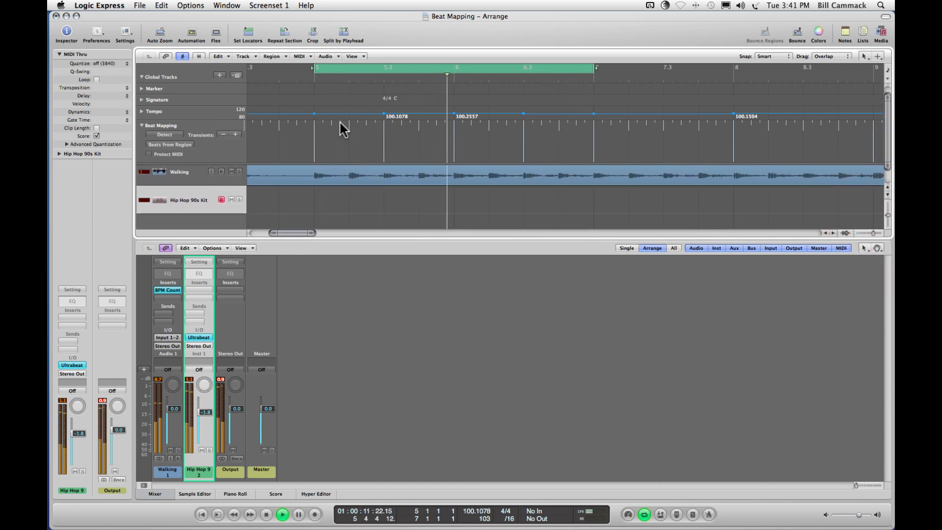
{"action": "left_click", "coordinate": [142, 126]}
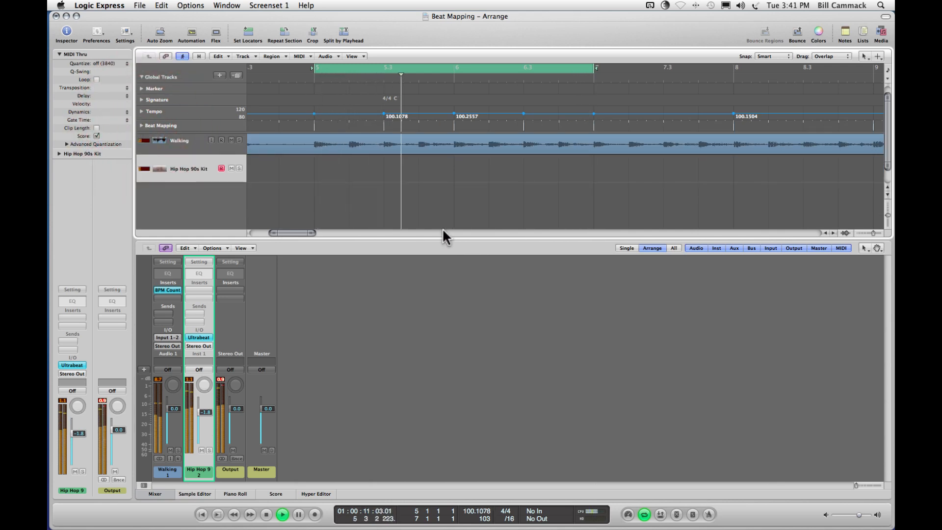
Restart the cycle playback and mute the Hip Hop 90s Kit channel to hear the Walking song alone.
{"action": "key", "text": "space"}
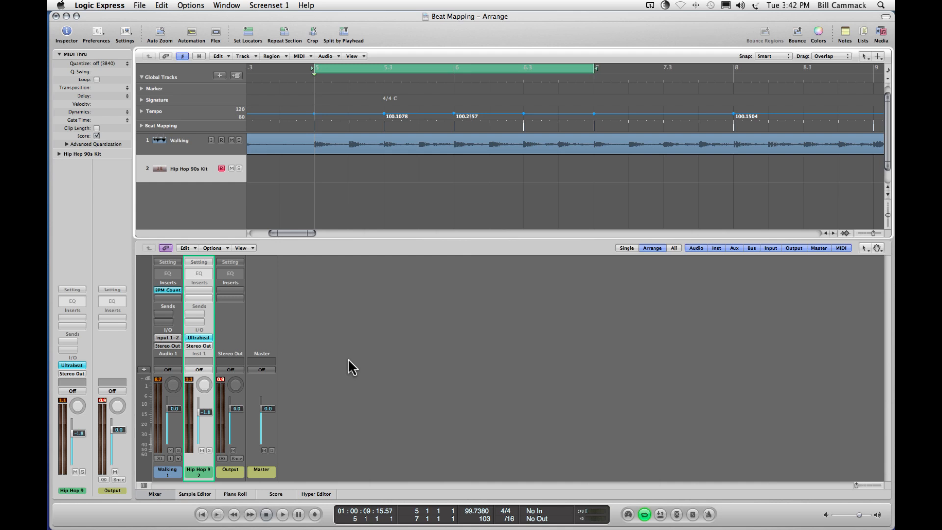
{"action": "key", "text": "space"}
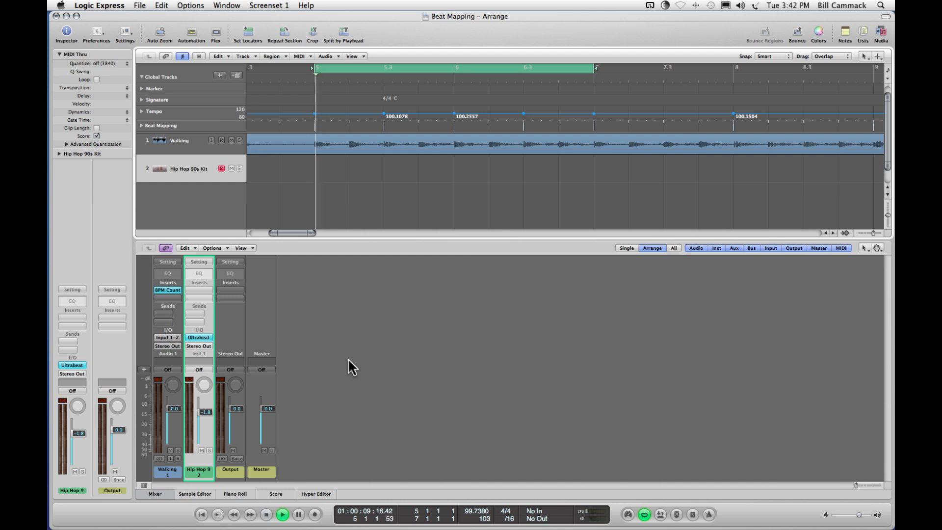
{"action": "left_click", "coordinate": [201, 450]}
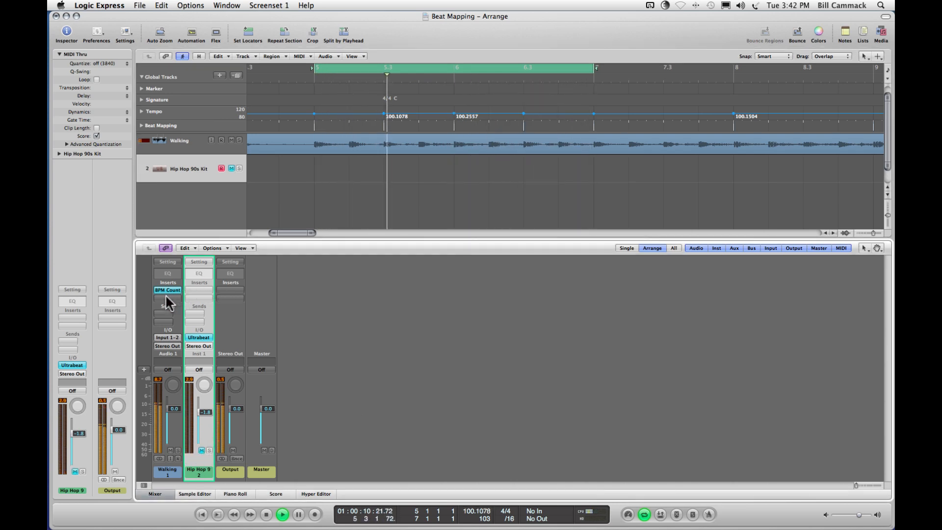
Insert a Channel EQ on the Walking channel and enable its low cut at 220 Hz with a 48 dB/Oct slope.
{"action": "double_click", "coordinate": [165, 273]}
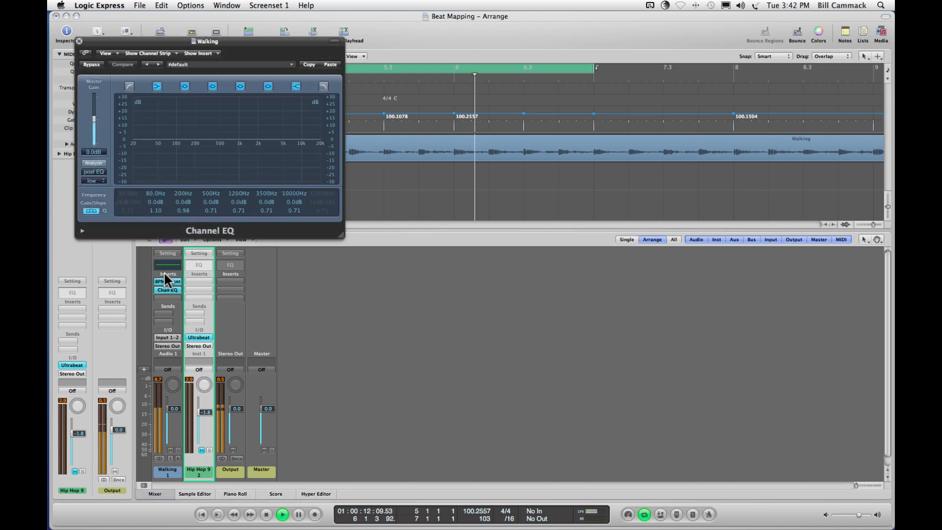
{"action": "left_click_drag", "start_coordinate": [242, 42], "coordinate": [509, 204]}
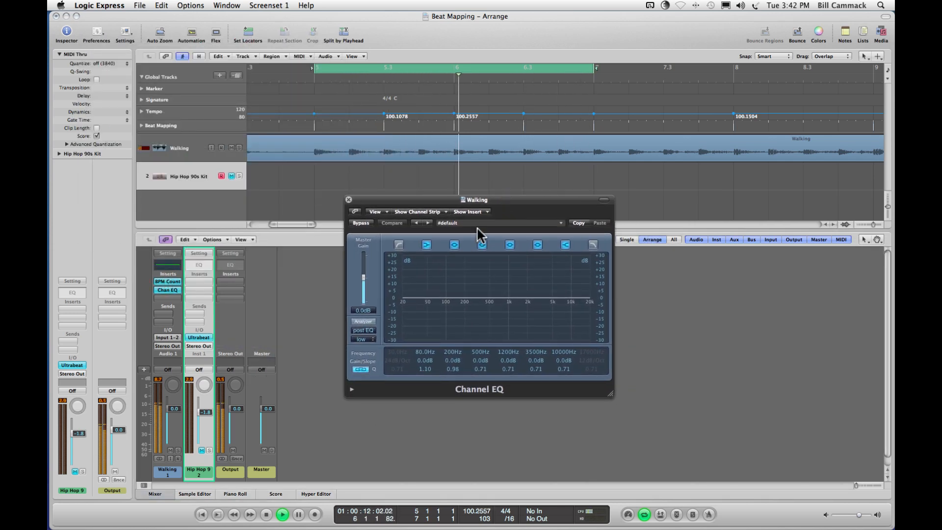
{"action": "left_click", "coordinate": [400, 244]}
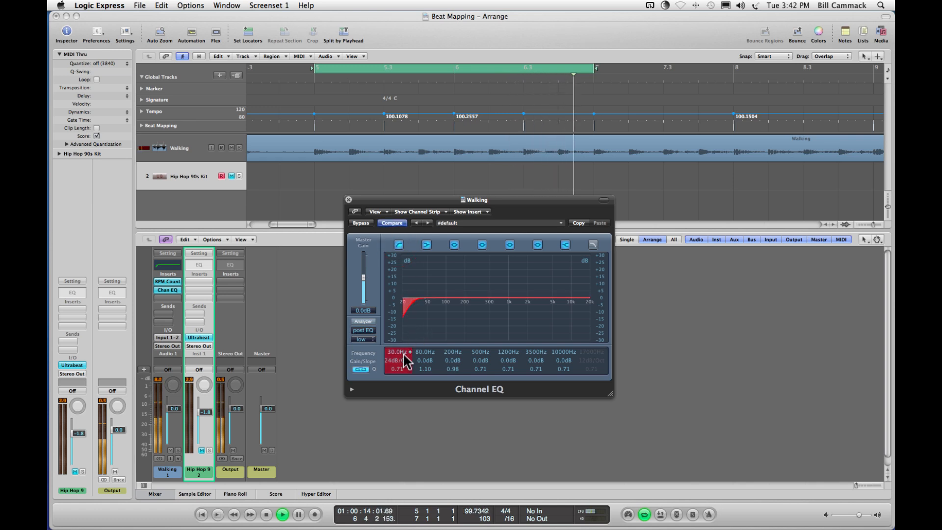
{"action": "left_click_drag", "start_coordinate": [404, 366], "coordinate": [468, 326]}
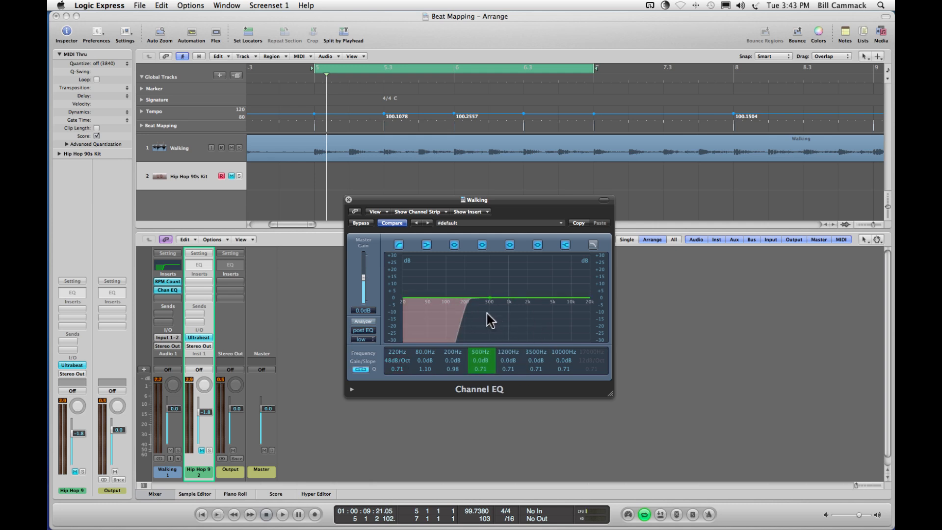
Resume playback and enable the Walking EQ's high cut at 8900 Hz with a 48 dB/Oct slope.
{"action": "key", "text": "space"}
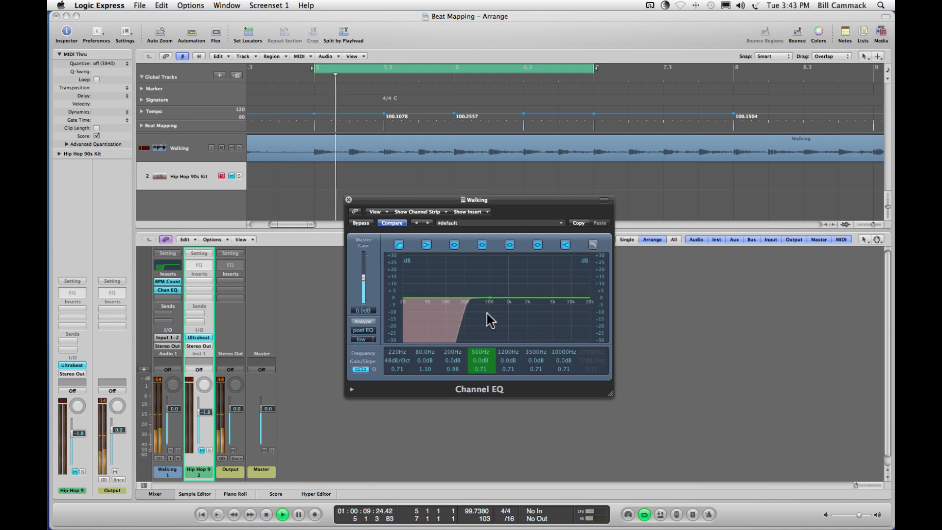
{"action": "left_click", "coordinate": [592, 245]}
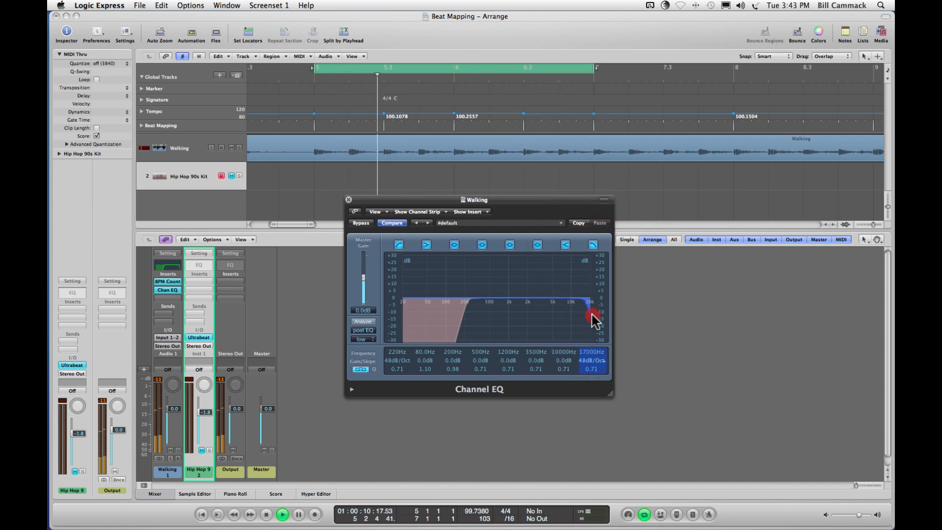
{"action": "left_click_drag", "start_coordinate": [592, 315], "coordinate": [569, 309]}
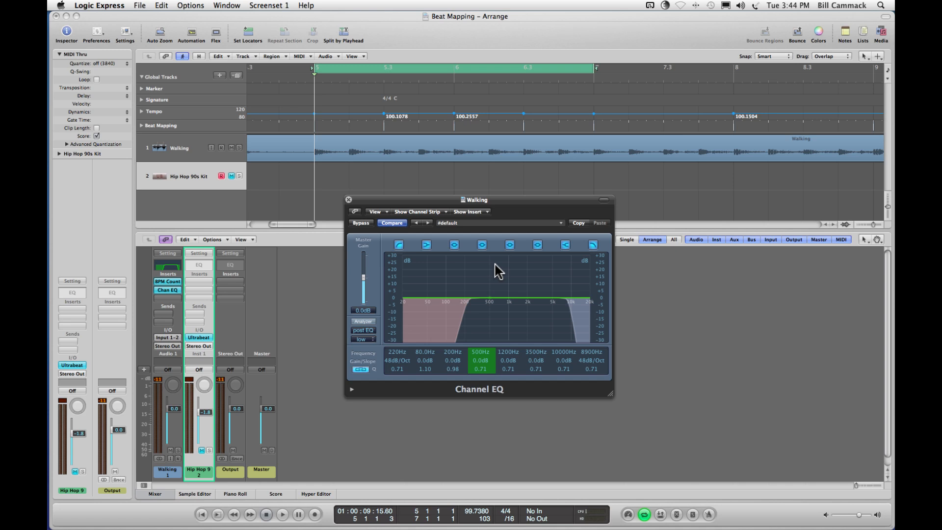
Boost the Walking EQ by 9.5 dB at 1560 Hz during playback, then unmute the Hip Hop 90s Kit channel.
{"action": "key", "text": "space"}
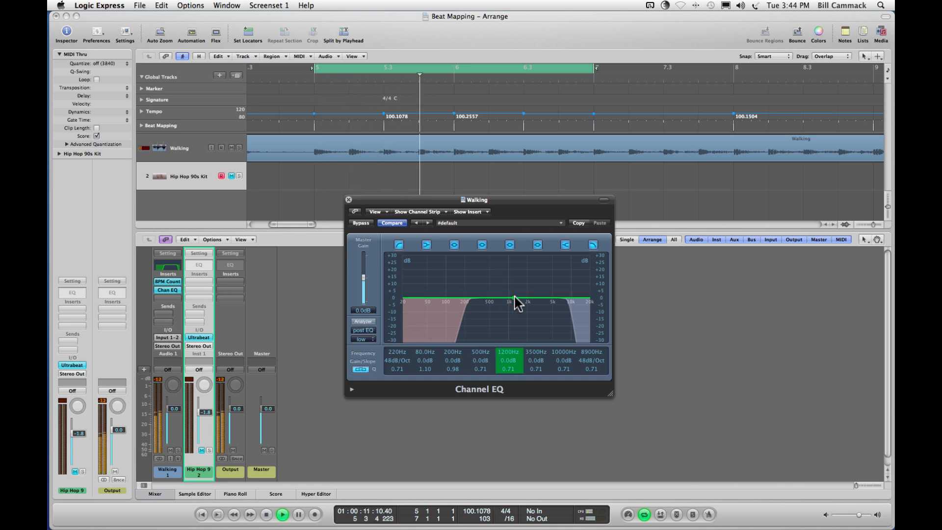
{"action": "mouse_move", "coordinate": [514, 292]}
{"action": "left_mouse_down"}
{"action": "mouse_move", "coordinate": [524, 266]}
{"action": "mouse_move", "coordinate": [535, 268]}
{"action": "mouse_move", "coordinate": [523, 269]}
{"action": "mouse_move", "coordinate": [522, 281]}
{"action": "left_mouse_up"}
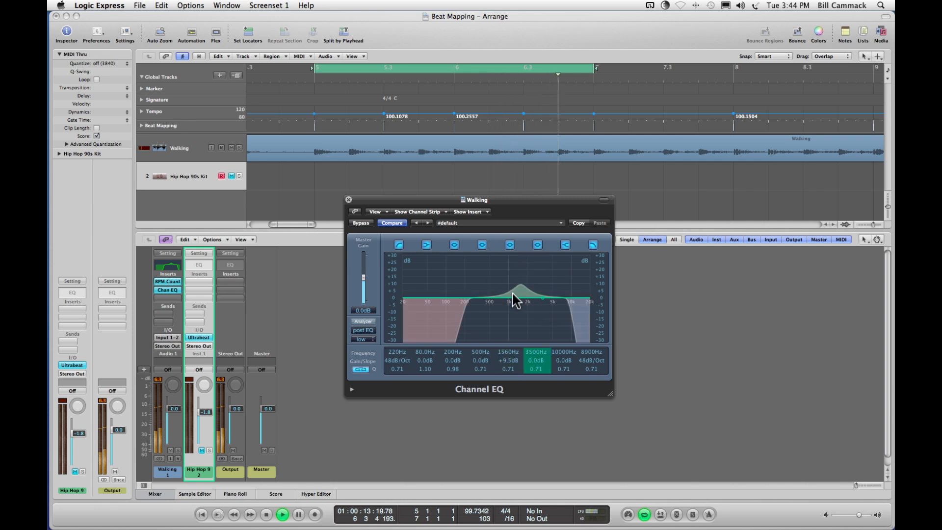
{"action": "left_click", "coordinate": [201, 450]}
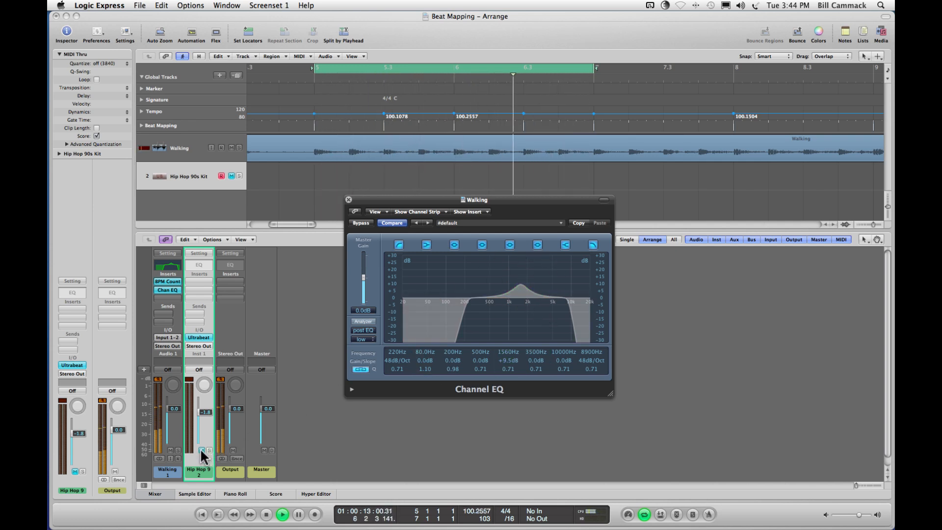
{"action": "left_click", "coordinate": [201, 450]}
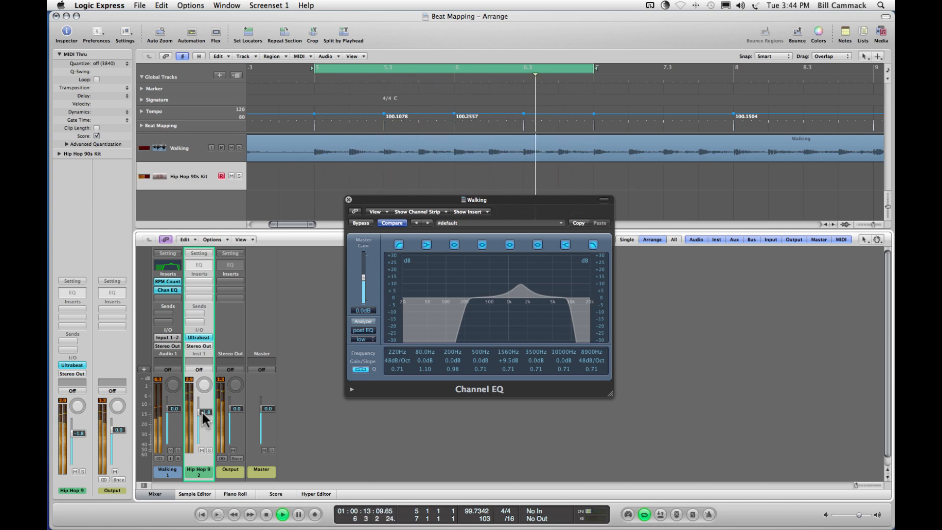
Turn on the Walking EQ's analyzer with high resolution (4096 points) and a decay of 30 dB/s.
{"action": "left_click_drag", "start_coordinate": [387, 200], "coordinate": [189, 123]}
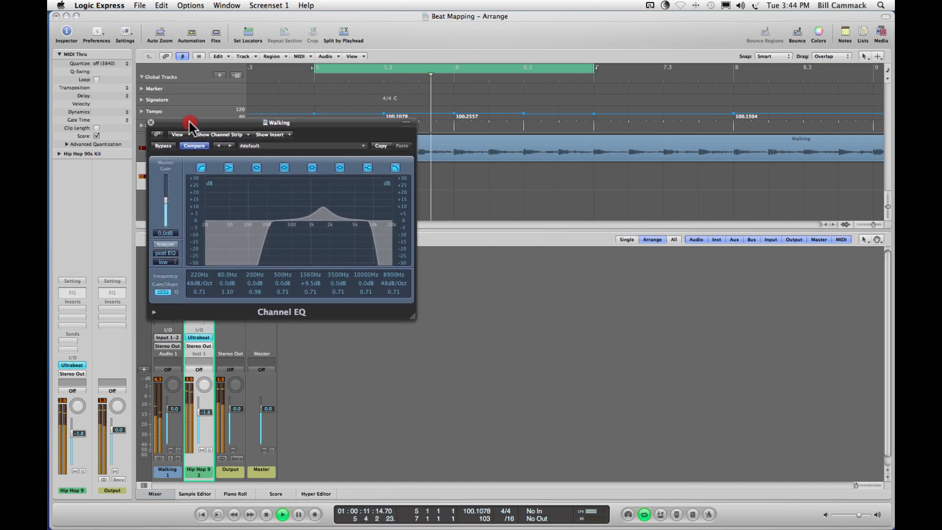
{"action": "left_click", "coordinate": [163, 245]}
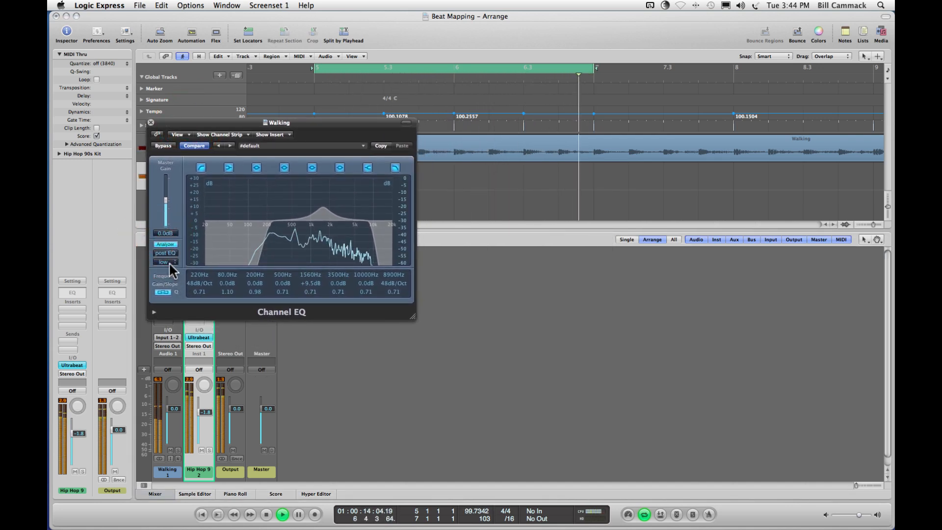
{"action": "left_click", "coordinate": [166, 262]}
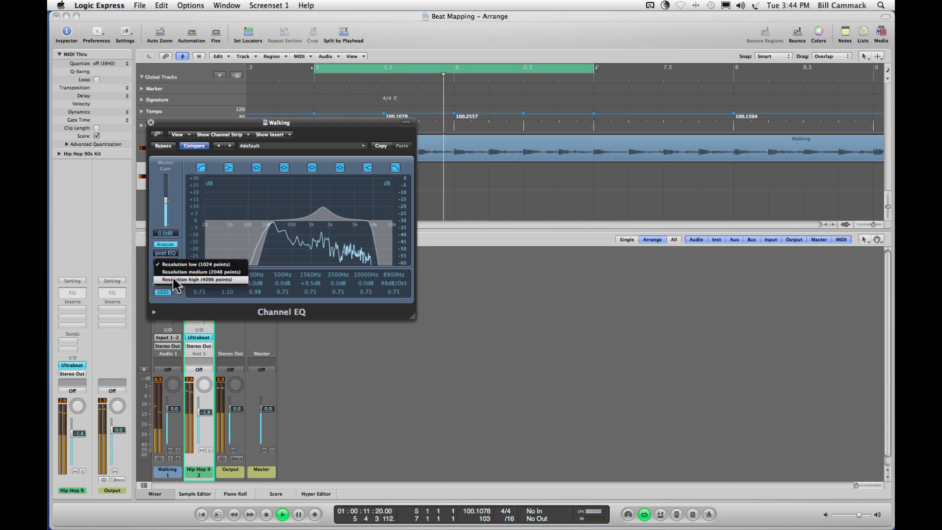
{"action": "left_click", "coordinate": [174, 280]}
{"action": "left_click", "coordinate": [153, 311]}
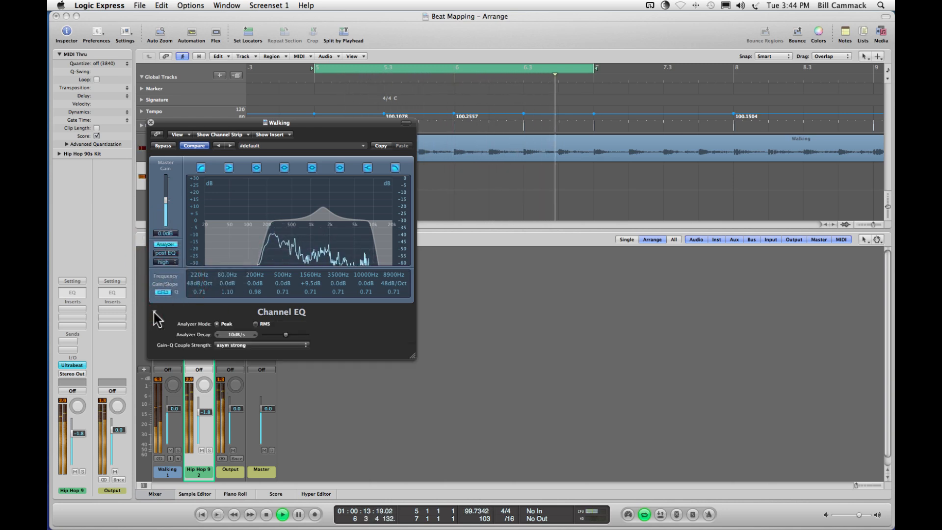
{"action": "left_click_drag", "start_coordinate": [281, 335], "coordinate": [332, 337]}
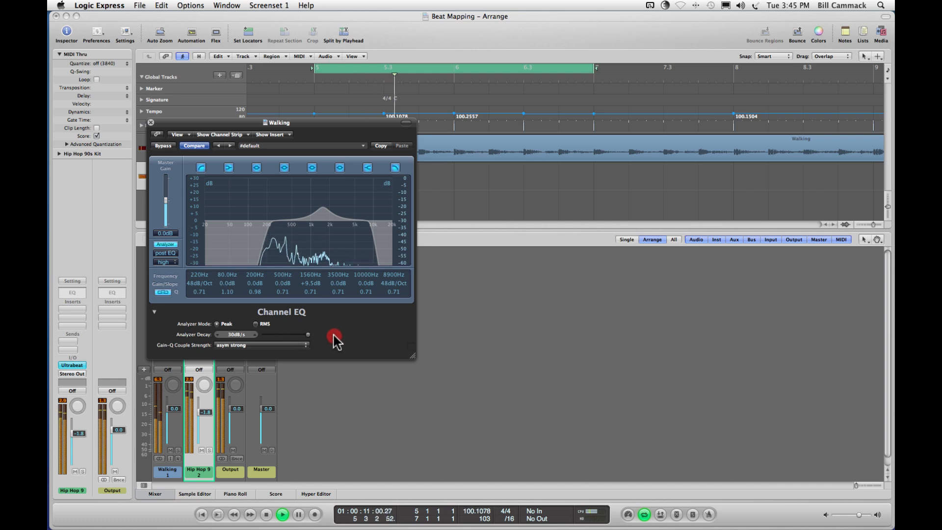
{"action": "left_click", "coordinate": [154, 312]}
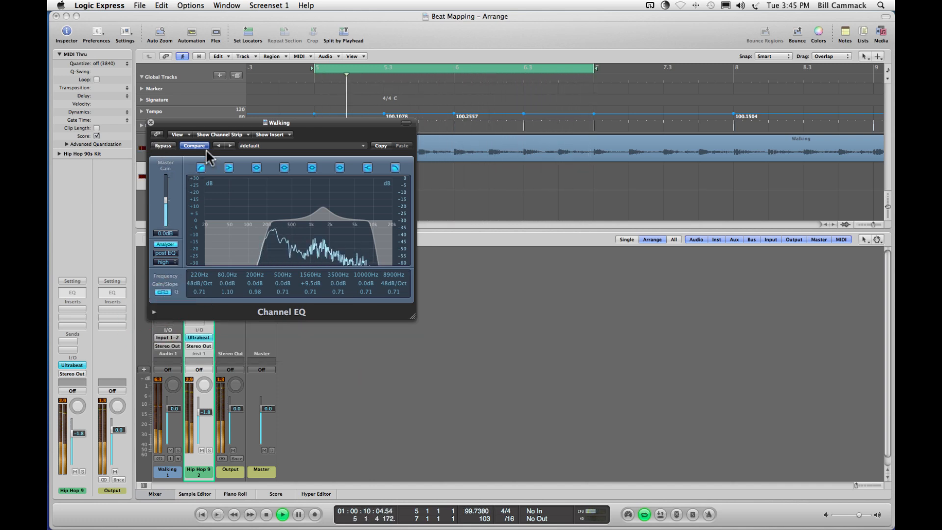
Insert a Channel EQ on the Hip Hop 90s Kit channel and arrange its window beside the Walking EQ.
{"action": "left_click_drag", "start_coordinate": [214, 126], "coordinate": [342, 258]}
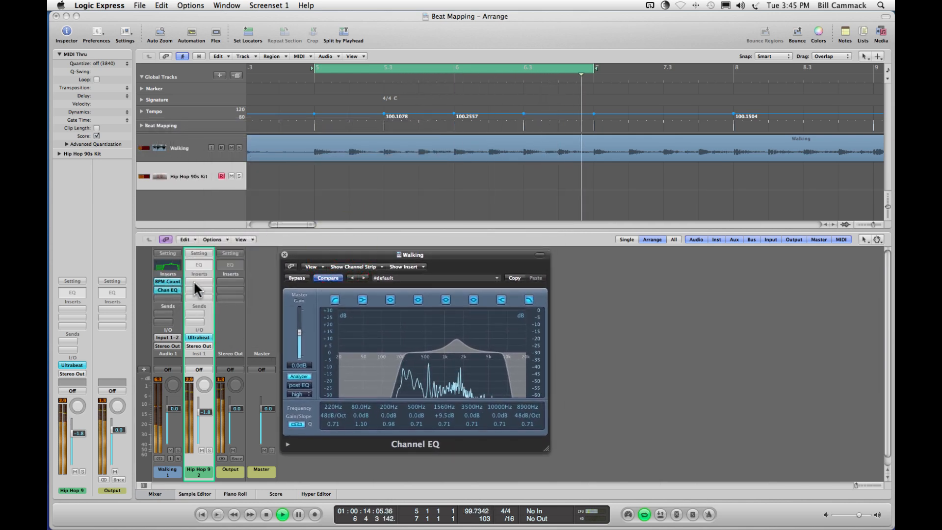
{"action": "double_click", "coordinate": [194, 267]}
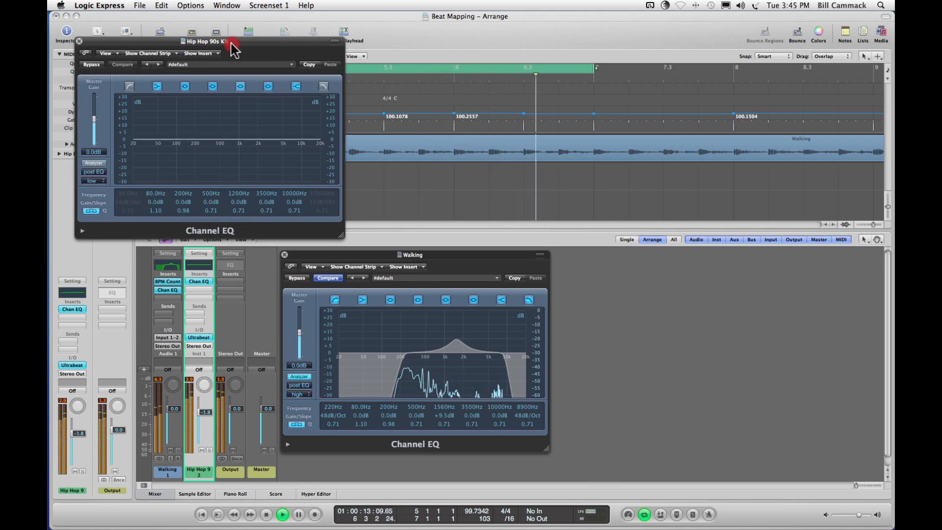
{"action": "left_click_drag", "start_coordinate": [247, 55], "coordinate": [729, 268]}
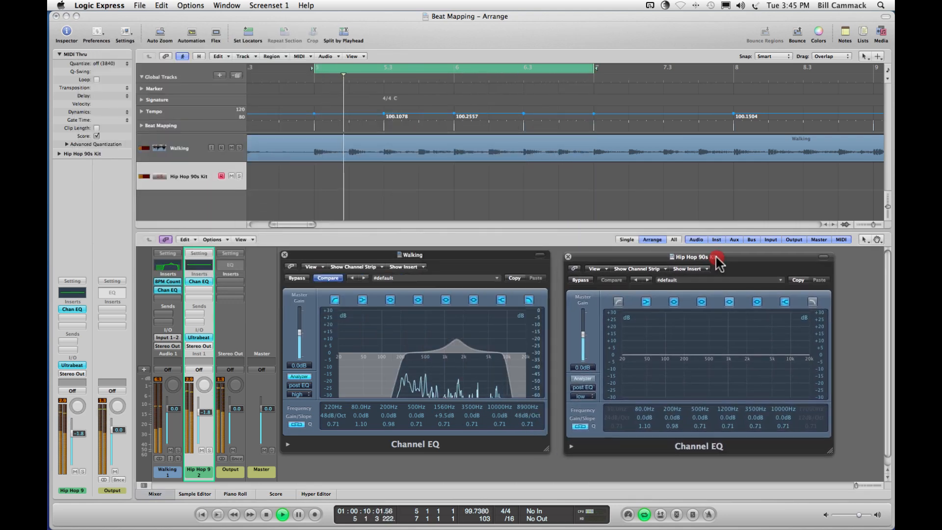
Turn on the Hip Hop 90s Kit EQ's analyzer with high resolution (4096 points) and a decay of 30 dB/s.
{"action": "left_click", "coordinate": [580, 375]}
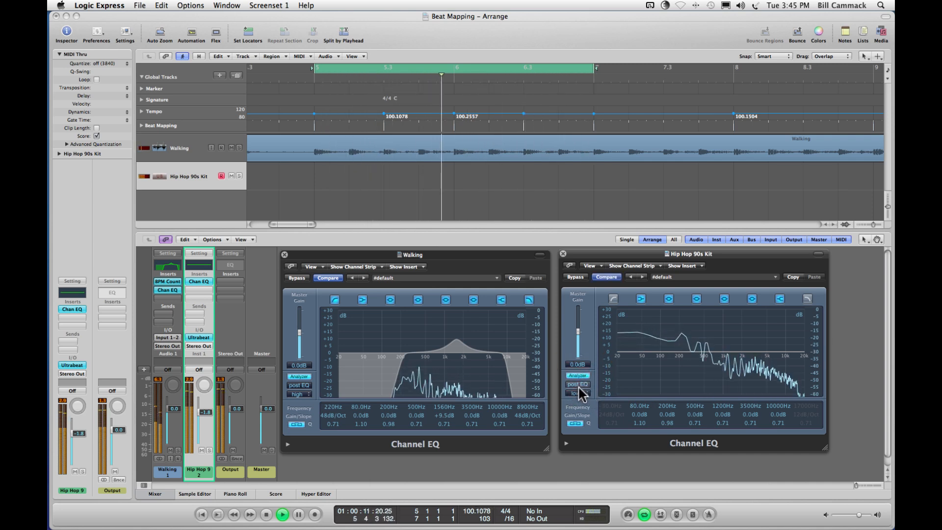
{"action": "left_click", "coordinate": [579, 391]}
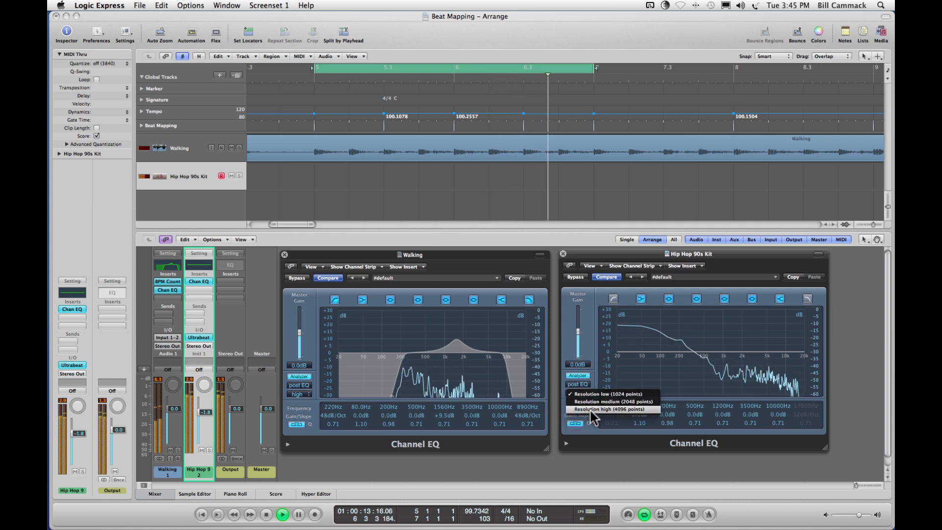
{"action": "left_click", "coordinate": [592, 409]}
{"action": "left_click", "coordinate": [566, 443]}
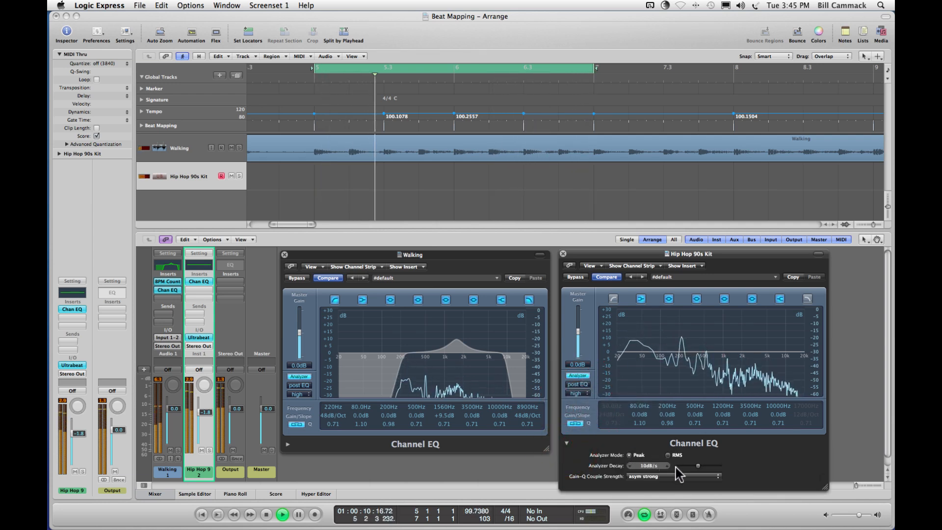
{"action": "left_click_drag", "start_coordinate": [705, 467], "coordinate": [739, 469]}
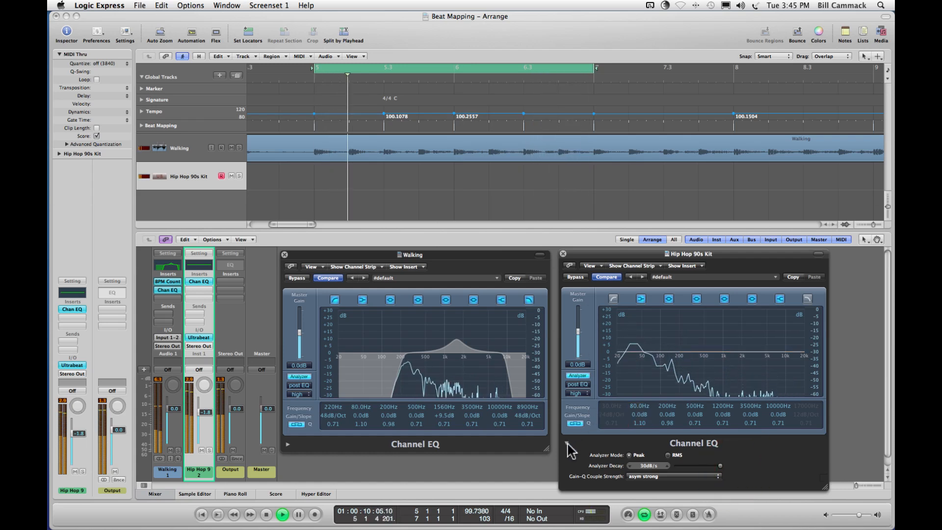
{"action": "left_click", "coordinate": [567, 443]}
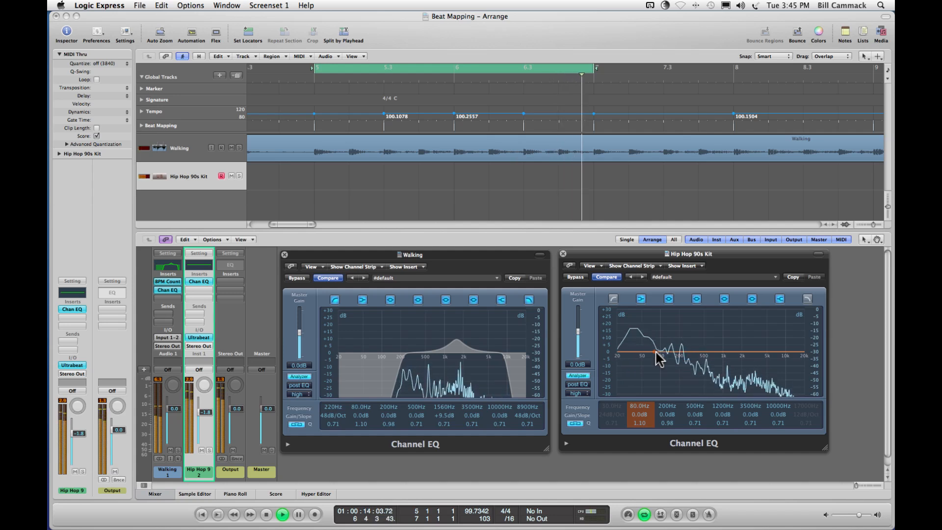
Boost the Hip Hop 90s Kit EQ by 12 dB at 86 Hz and 11 dB at 5500 Hz, then stop playback.
{"action": "left_click_drag", "start_coordinate": [655, 353], "coordinate": [654, 330]}
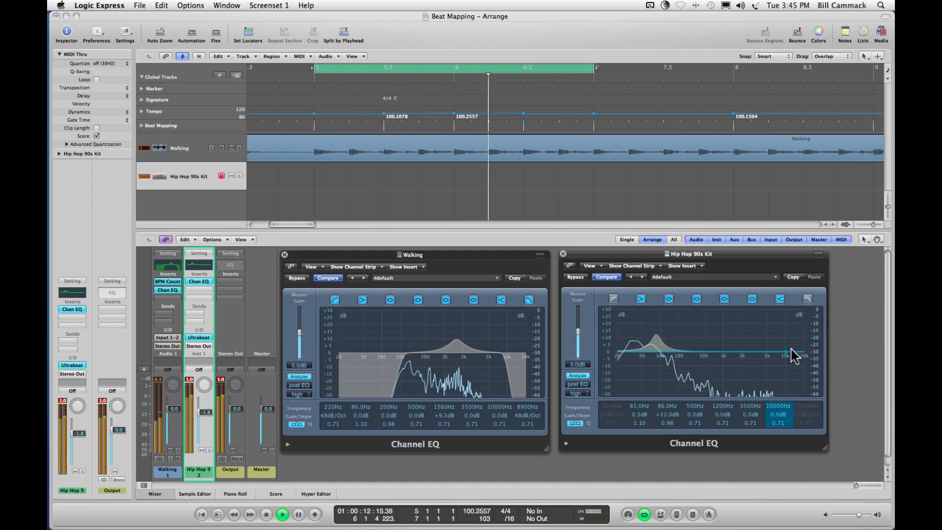
{"action": "left_click_drag", "start_coordinate": [792, 352], "coordinate": [771, 334]}
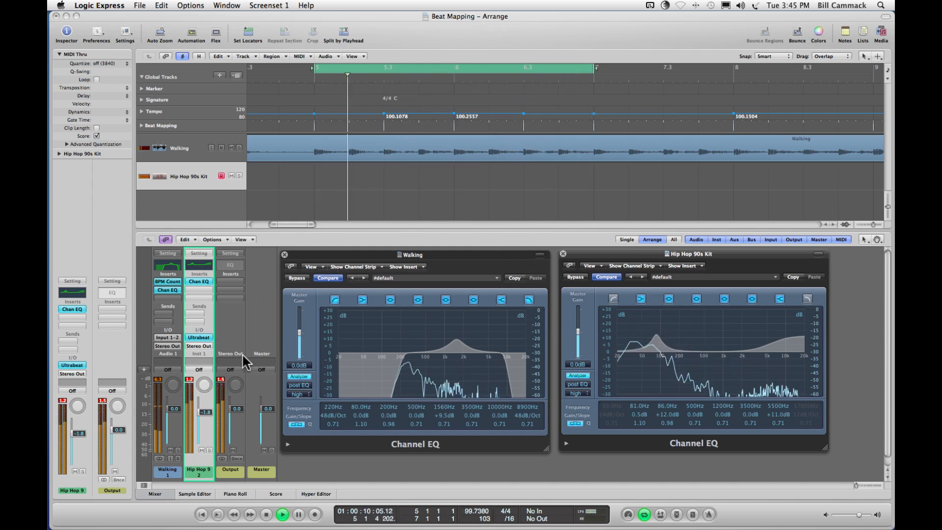
{"action": "left_click", "coordinate": [224, 396]}
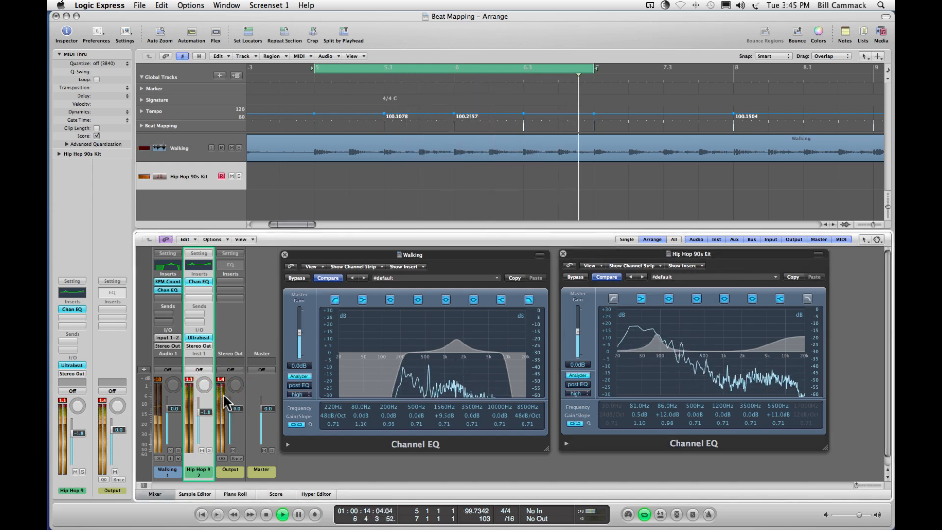
{"action": "key", "text": "space"}
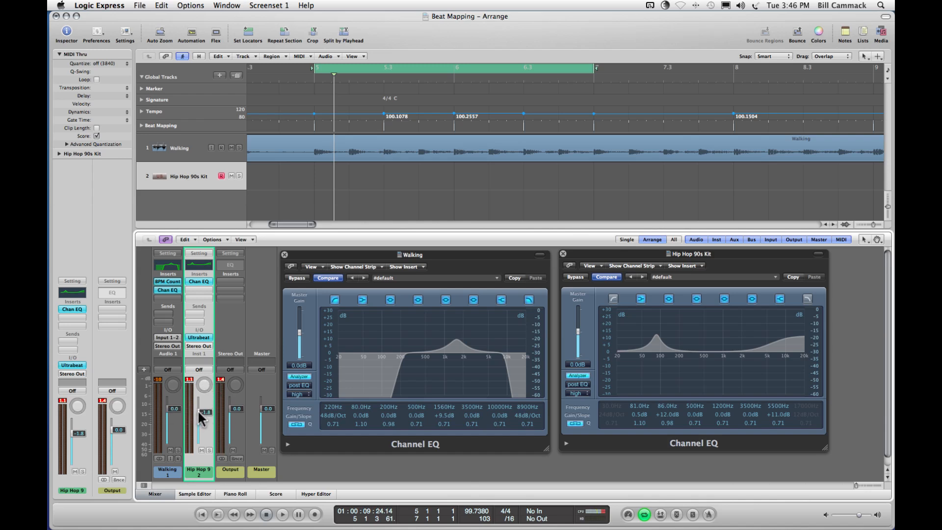
Balance the channels during playback, lowering the Walking fader to -5.0 dB and the Hip Hop 90s Kit fader to -4.8 dB.
{"action": "key", "text": "space"}
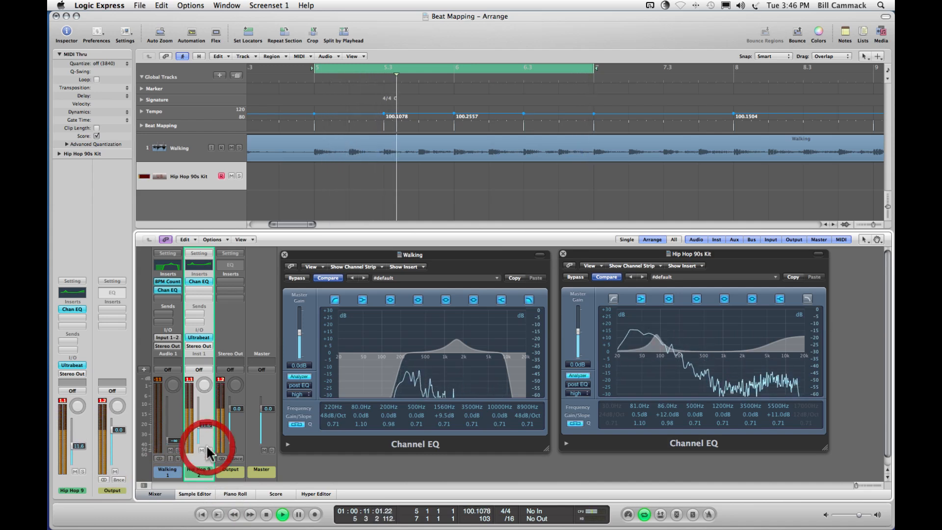
{"action": "left_click", "coordinate": [221, 404]}
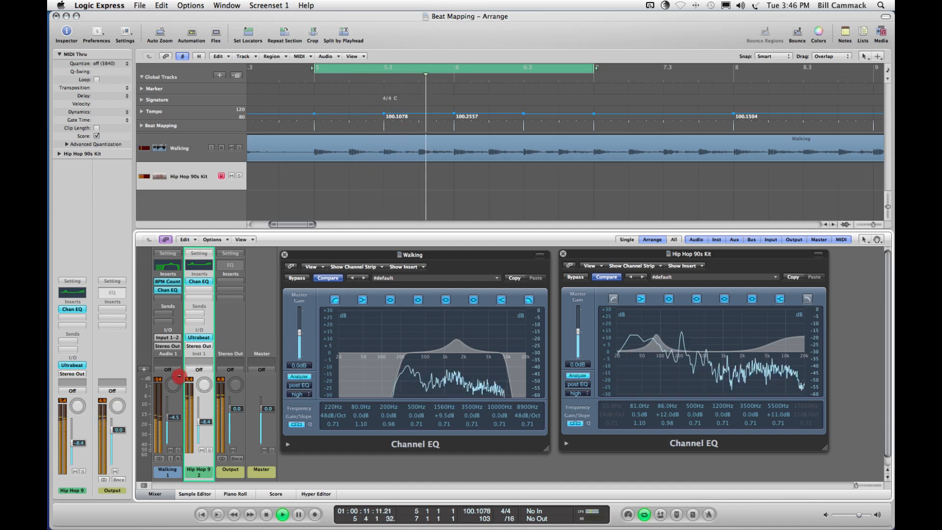
{"action": "left_click_drag", "start_coordinate": [180, 381], "coordinate": [179, 382]}
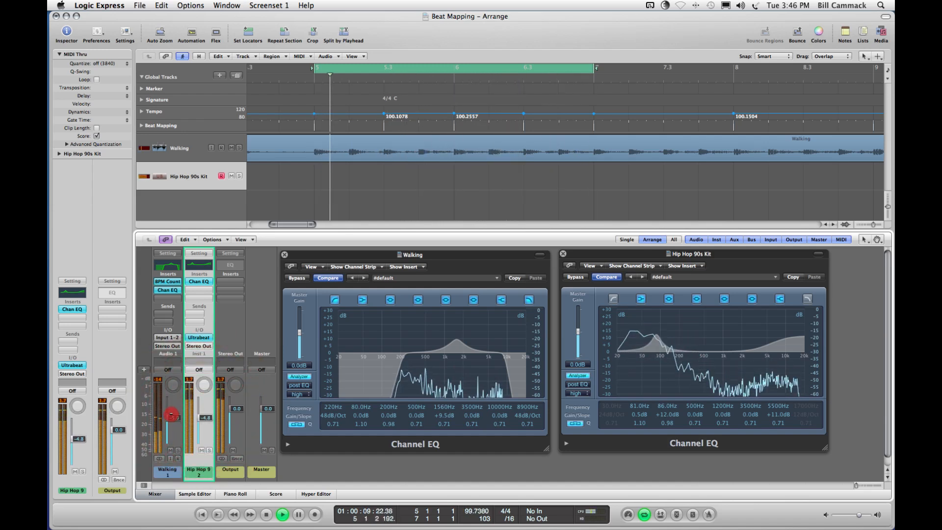
{"action": "left_click_drag", "start_coordinate": [172, 415], "coordinate": [171, 414]}
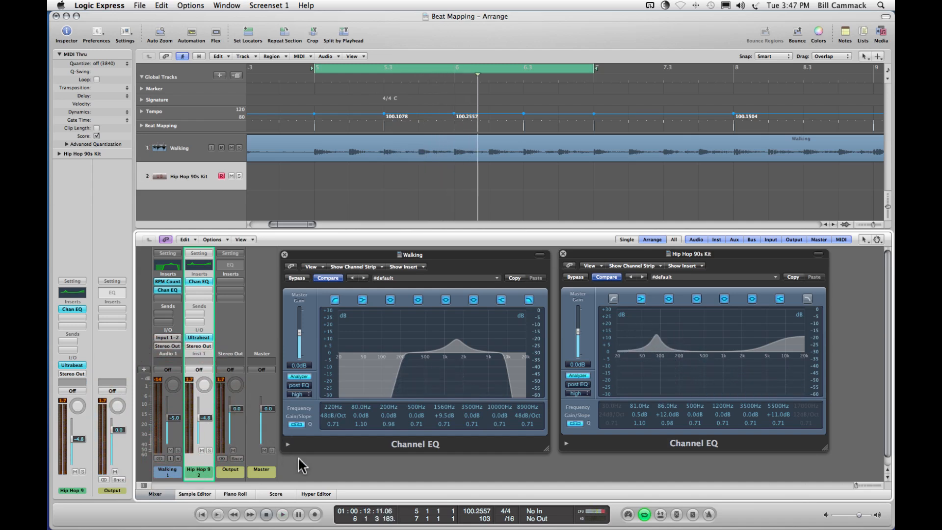
Insert a Limiter on the Output channel, enlarge and reposition its window, and set its output level to -0.3 dB.
{"action": "left_click", "coordinate": [232, 281]}
{"action": "mouse_move", "coordinate": [251, 313]}
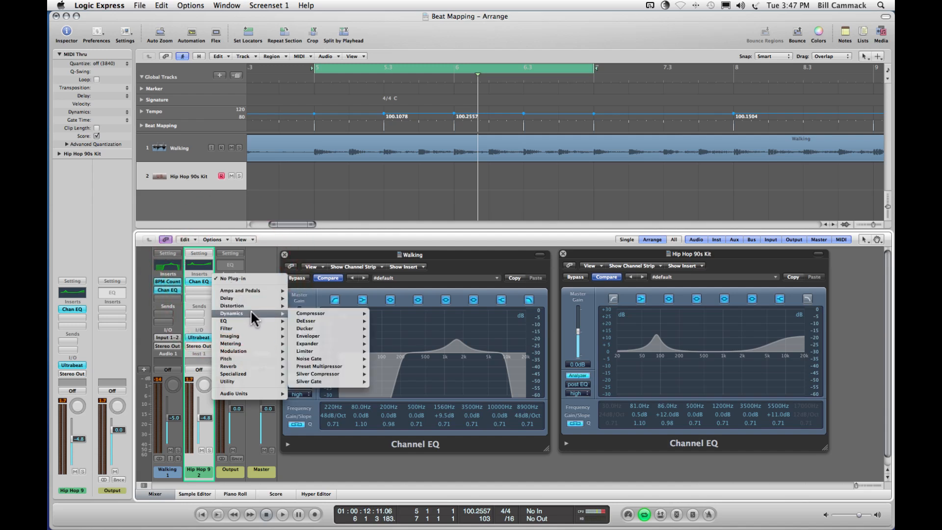
{"action": "left_click", "coordinate": [382, 350]}
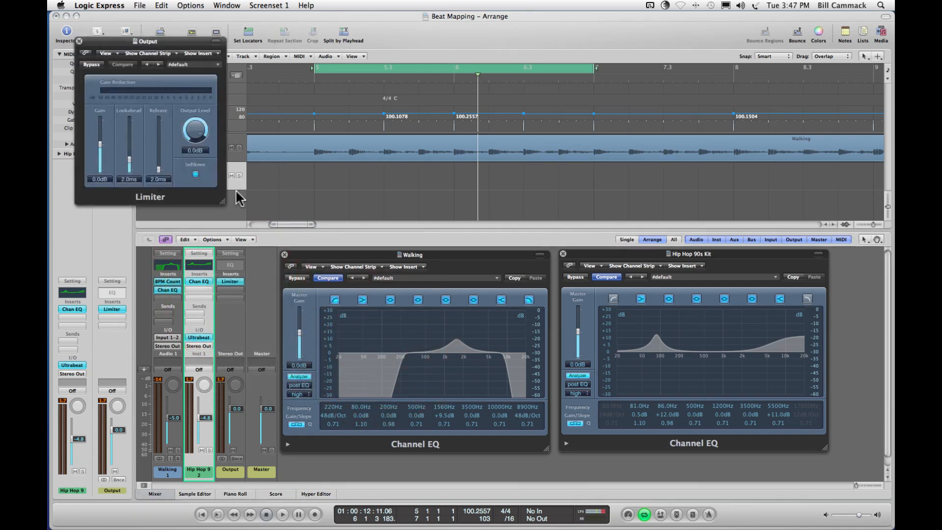
{"action": "left_click_drag", "start_coordinate": [222, 198], "coordinate": [332, 308]}
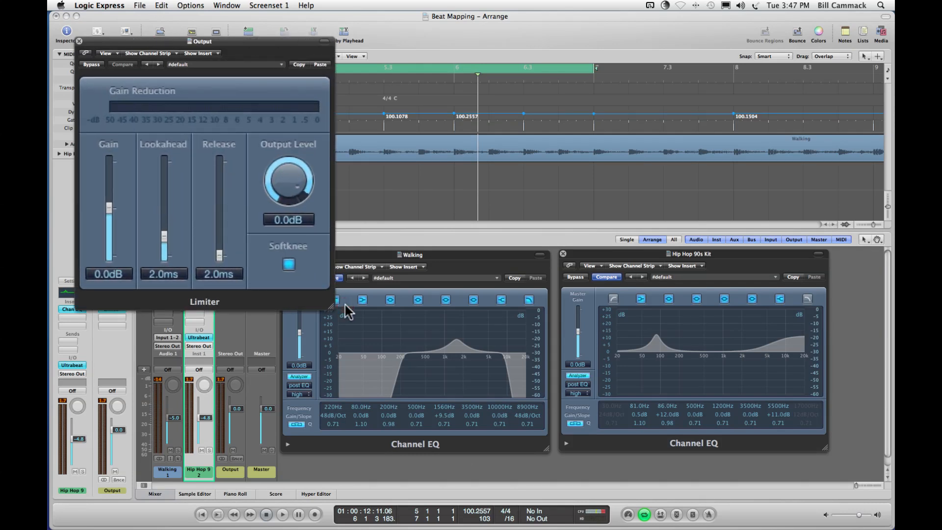
{"action": "left_click_drag", "start_coordinate": [253, 47], "coordinate": [461, 125]}
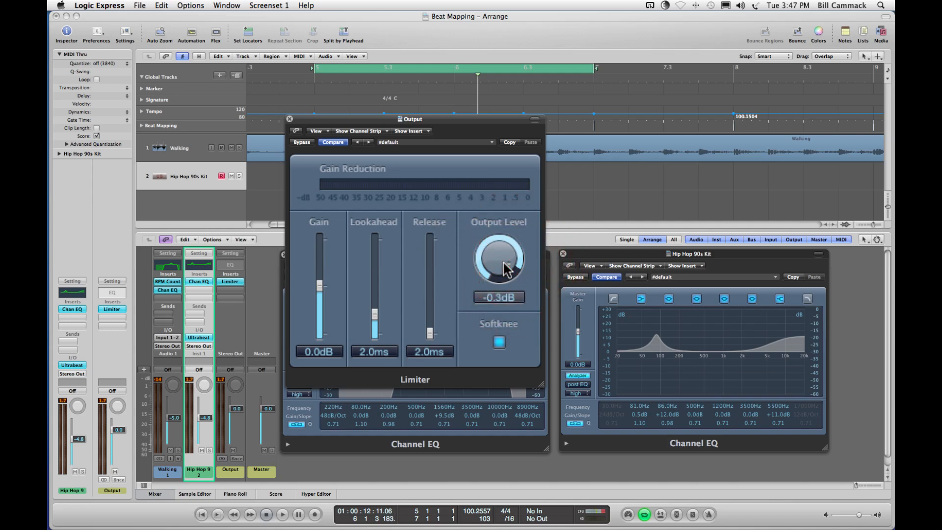
{"action": "left_click_drag", "start_coordinate": [329, 119], "coordinate": [353, 120]}
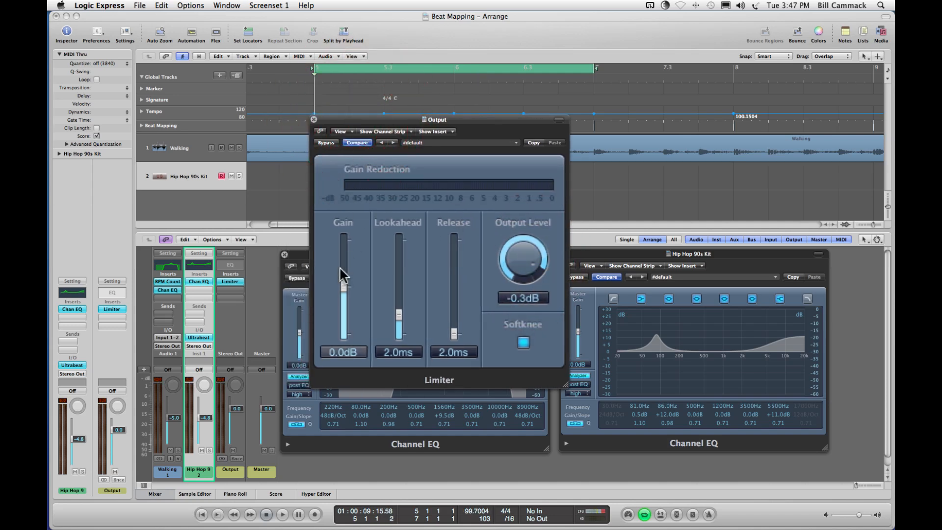
Raise the Output Limiter's gain to 7 dB during playback, then close its window and stop playback.
{"action": "key", "text": "space"}
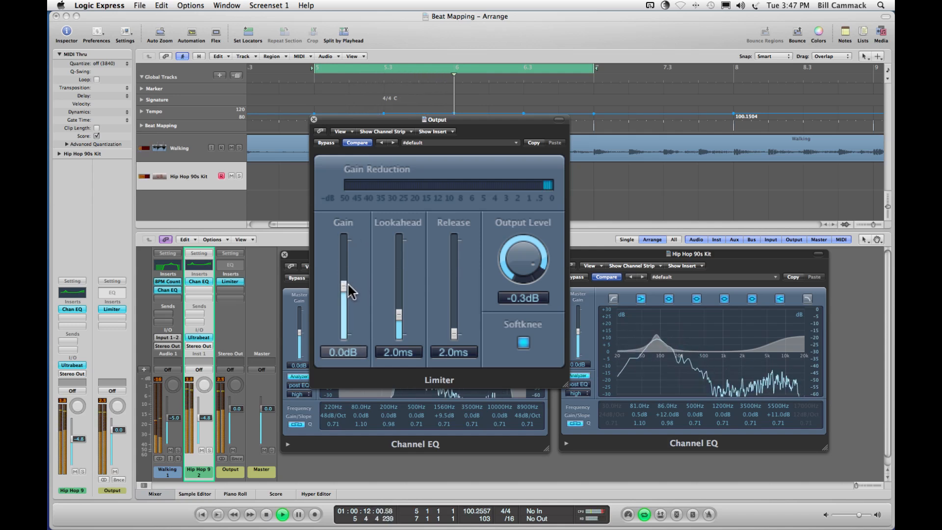
{"action": "left_click_drag", "start_coordinate": [342, 283], "coordinate": [341, 267]}
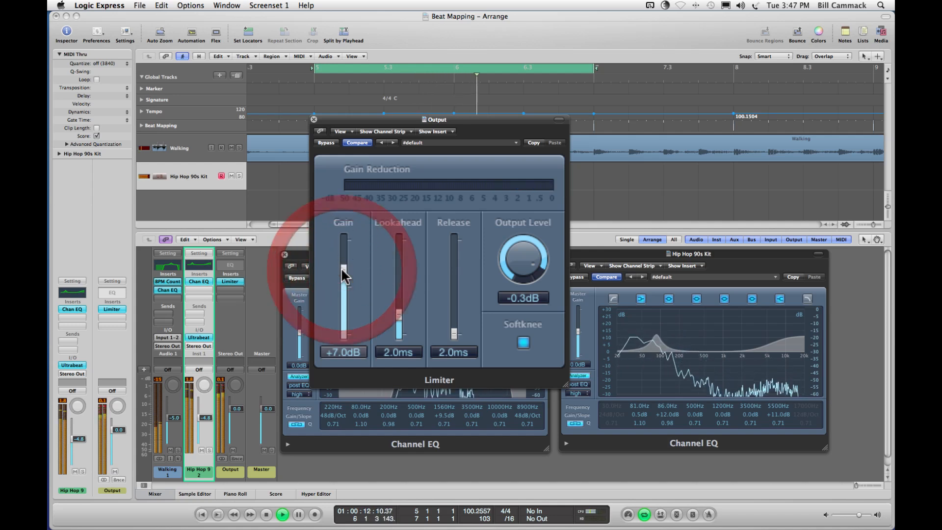
{"action": "left_click", "coordinate": [314, 120]}
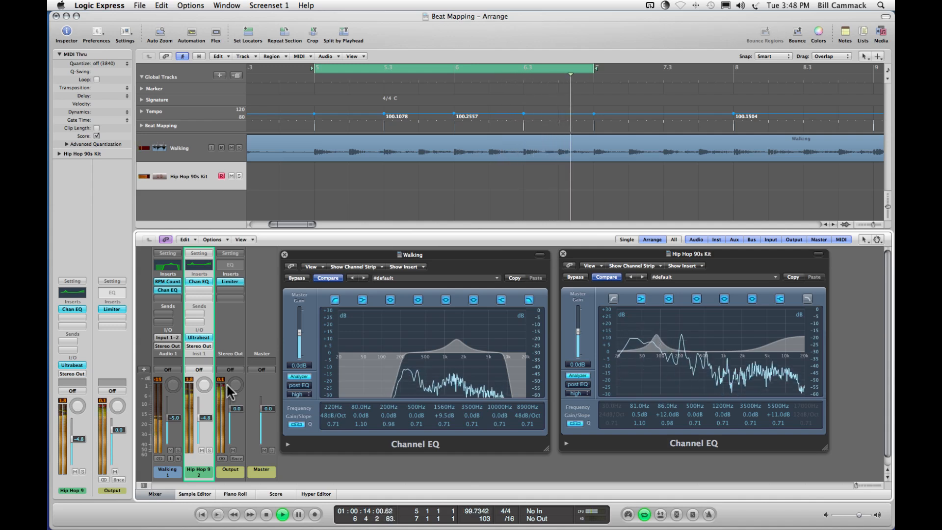
{"action": "key", "text": "space"}
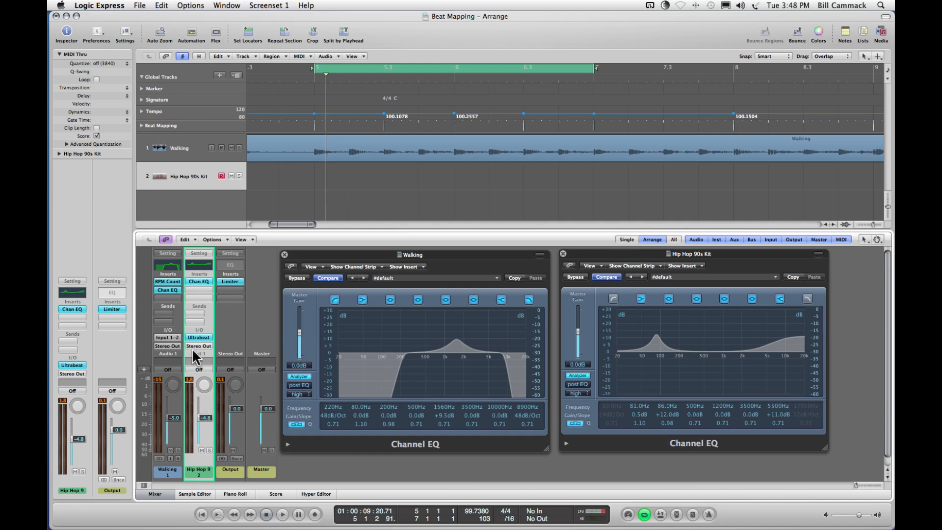
Open the Hip Hop 90s Kit's Ultrabeat during playback and show its step sequencer in full view.
{"action": "left_click", "coordinate": [196, 334]}
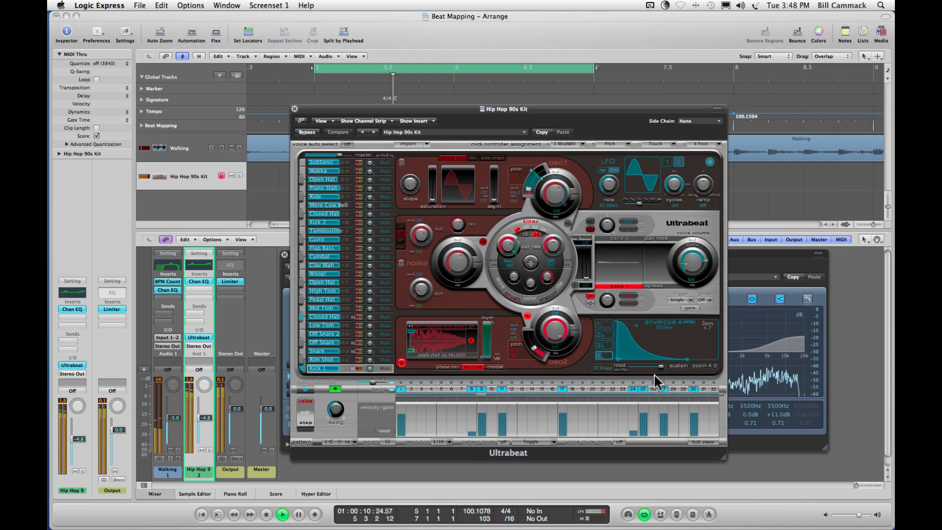
{"action": "left_click", "coordinate": [705, 442]}
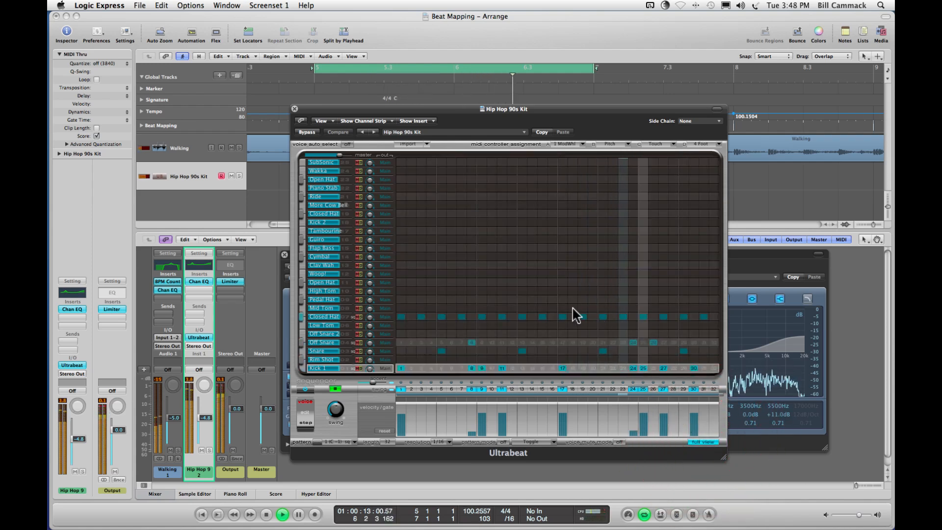
{"action": "left_click", "coordinate": [341, 284]}
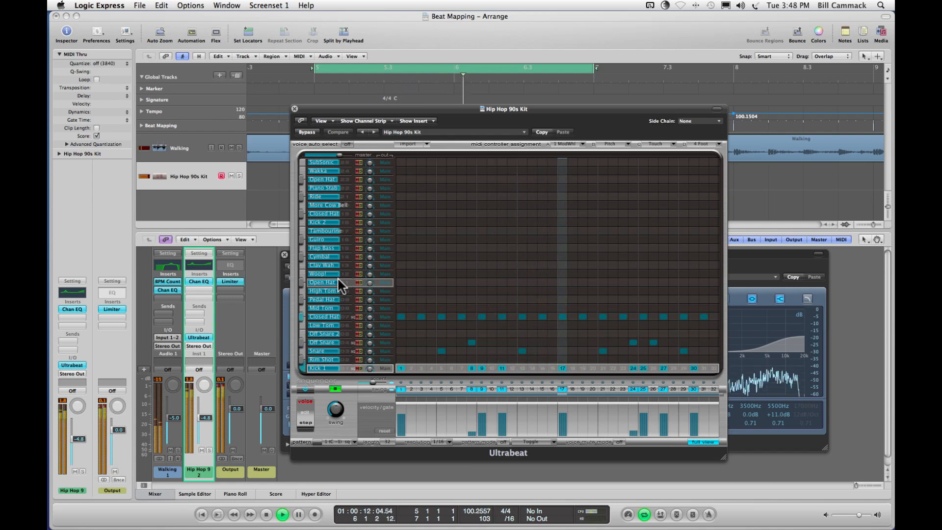
Show the on-screen musical keyboard, place it beside the Ultrabeat voices, and audition drum sounds up to B1.
{"action": "key", "text": "Caps_Lock"}
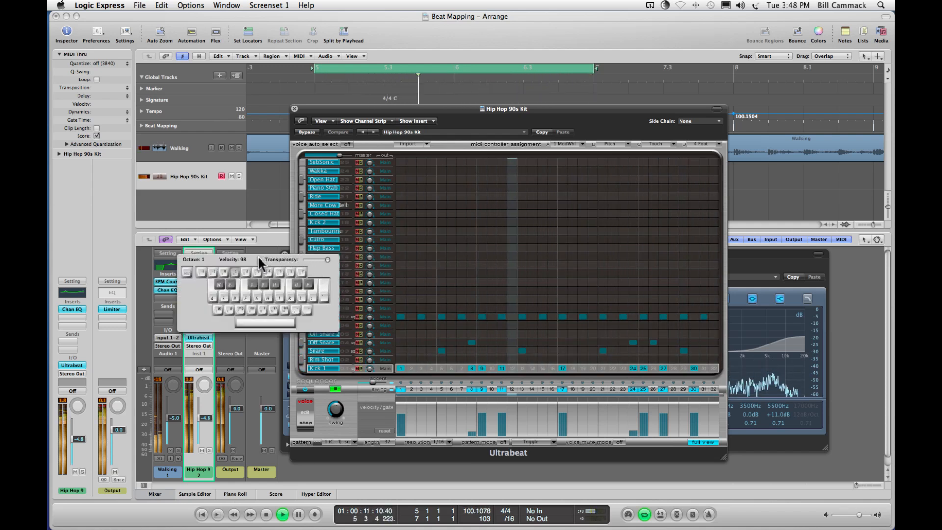
{"action": "left_click_drag", "start_coordinate": [258, 255], "coordinate": [207, 297]}
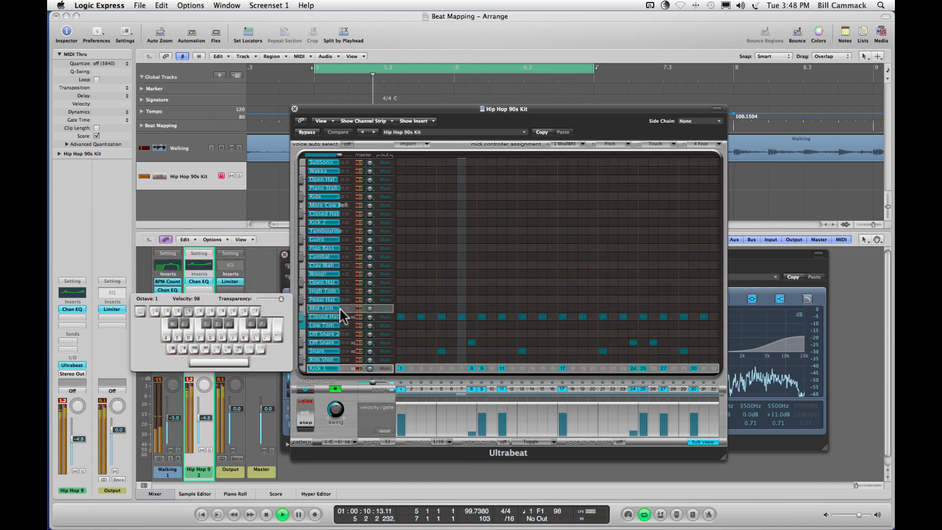
{"action": "key", "text": "g"}
{"action": "key", "text": "h"}
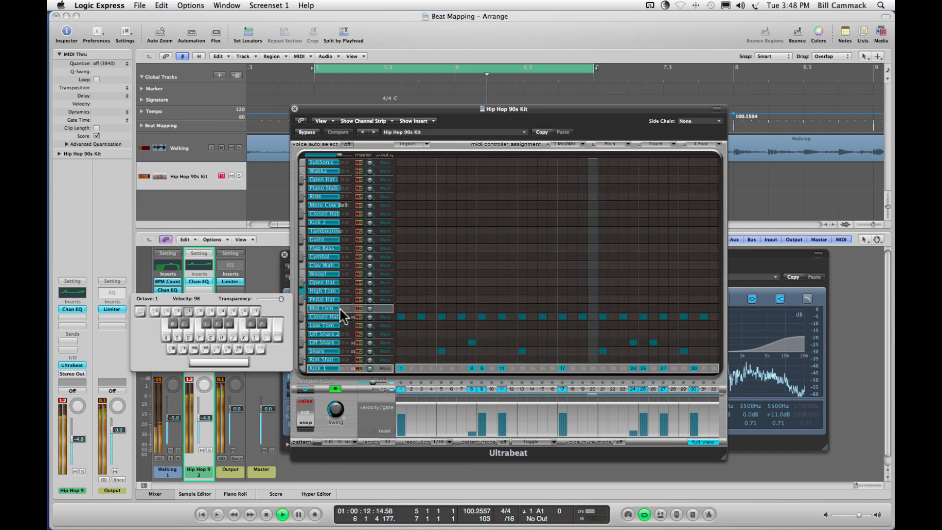
{"action": "key", "text": "j"}
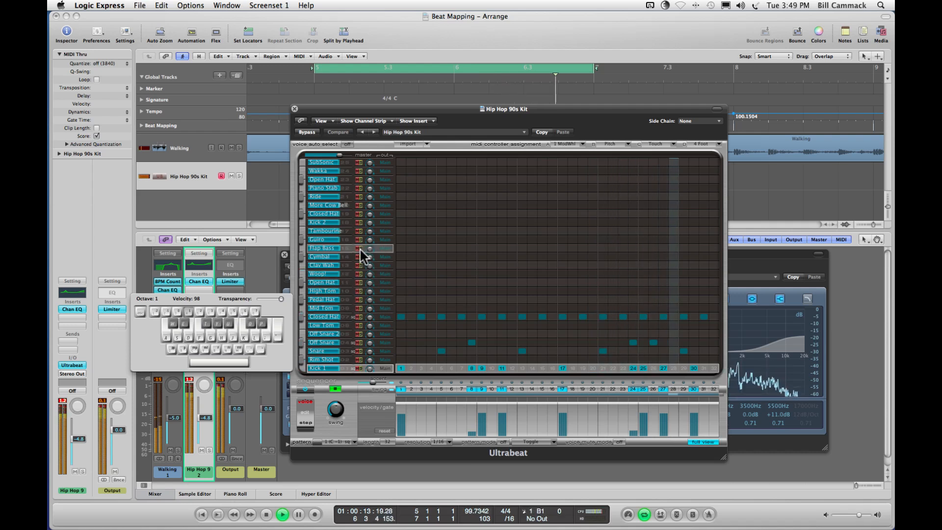
Add the Woop! voice to the pattern on step 1 and every downbeat.
{"action": "left_click", "coordinate": [346, 274]}
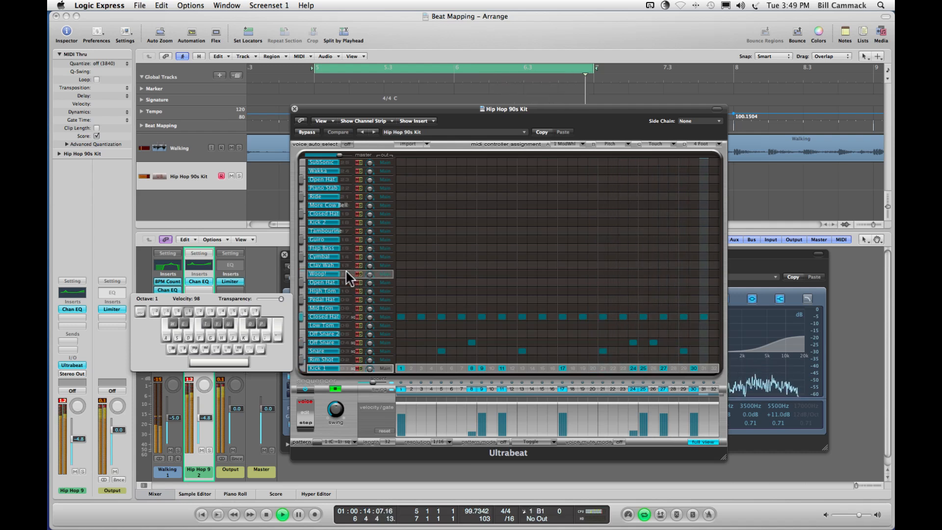
{"action": "left_click", "coordinate": [400, 274]}
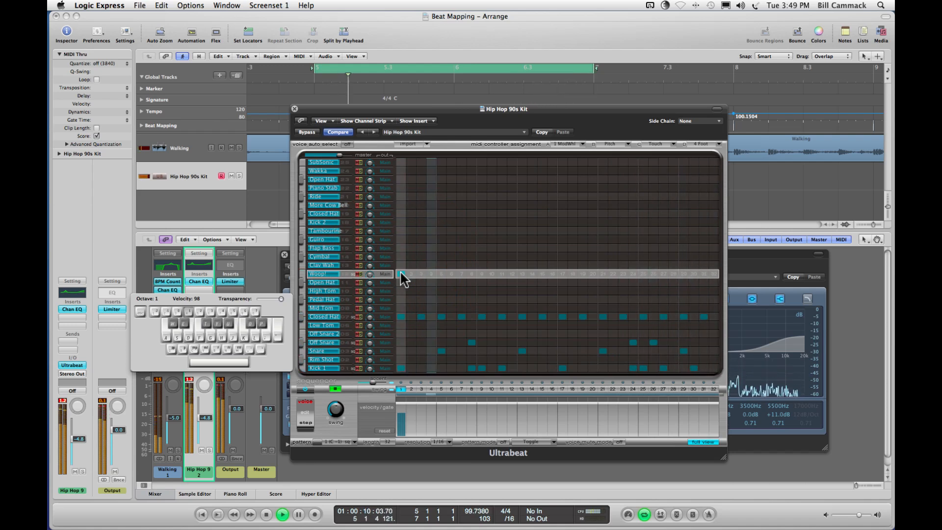
{"action": "right_click", "coordinate": [400, 273]}
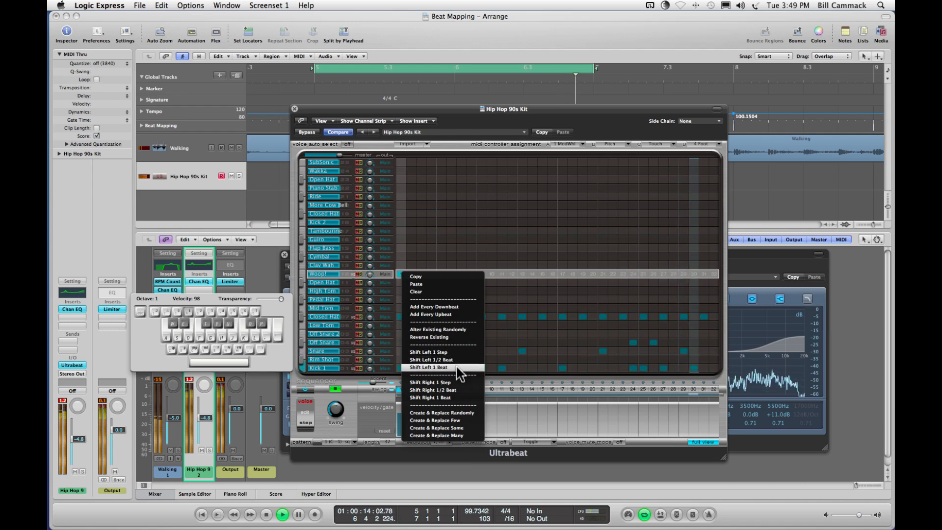
{"action": "left_click", "coordinate": [452, 306]}
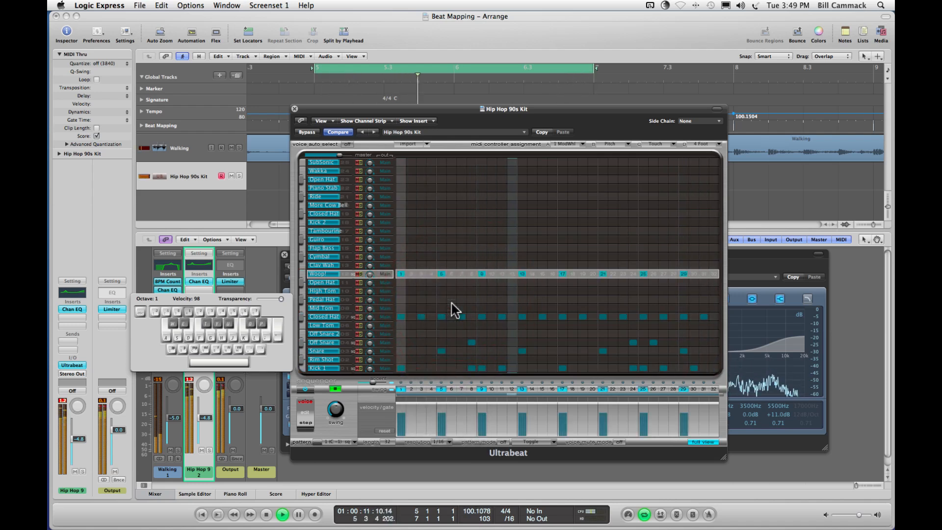
{"action": "left_click", "coordinate": [328, 274]}
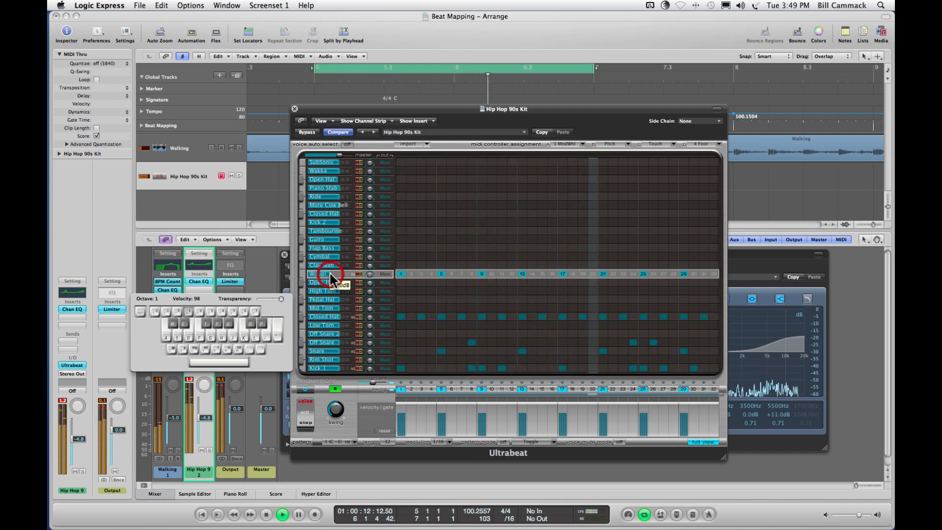
Add triggers on every upbeat of the Woop! voice.
{"action": "right_click", "coordinate": [400, 275]}
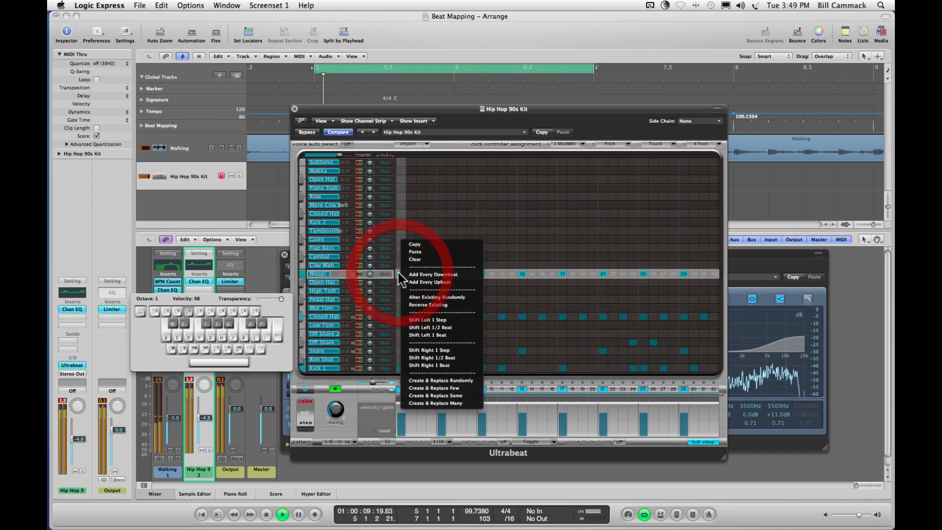
{"action": "left_click", "coordinate": [439, 282]}
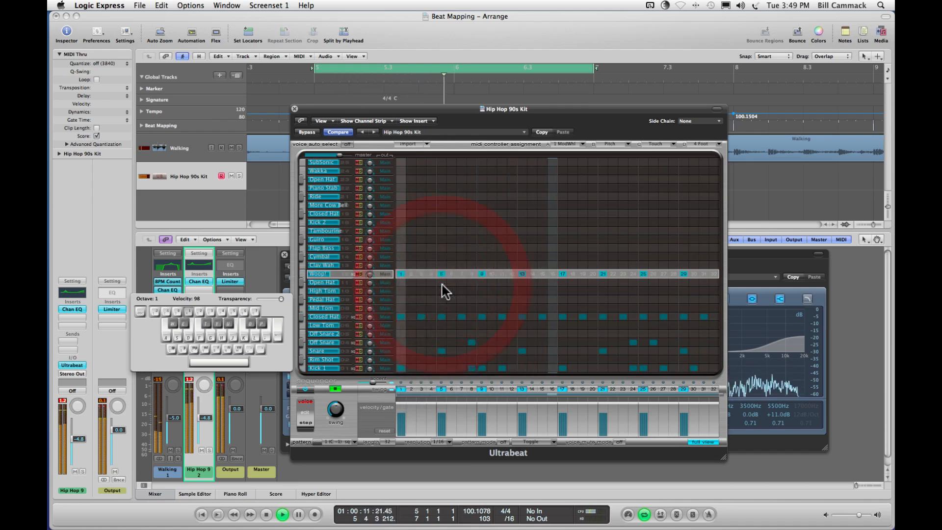
{"action": "left_click", "coordinate": [326, 273]}
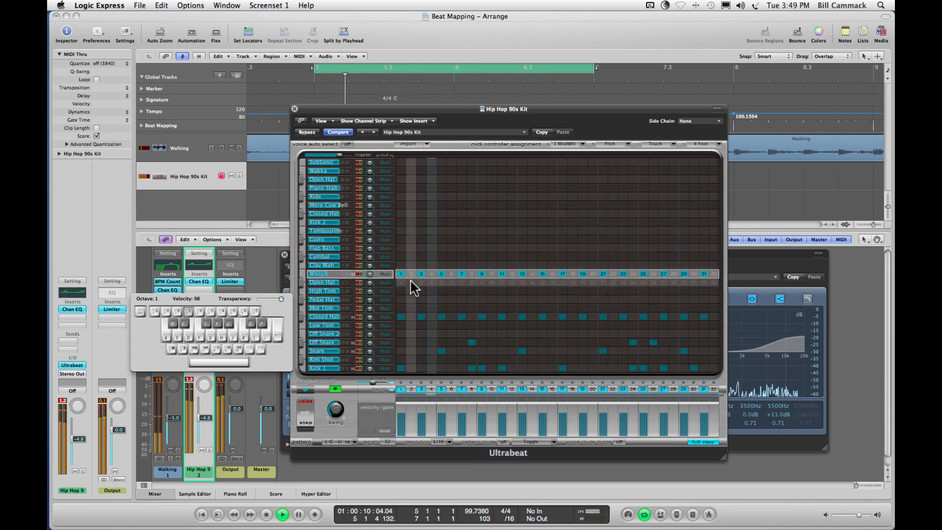
Fill the remaining even steps of the Woop! voice so all 32 trigger, and clear the stray Open Hat steps.
{"action": "mouse_move", "coordinate": [412, 274]}
{"action": "left_mouse_down"}
{"action": "mouse_move", "coordinate": [549, 286]}
{"action": "mouse_move", "coordinate": [583, 270]}
{"action": "mouse_move", "coordinate": [712, 274]}
{"action": "left_mouse_up"}
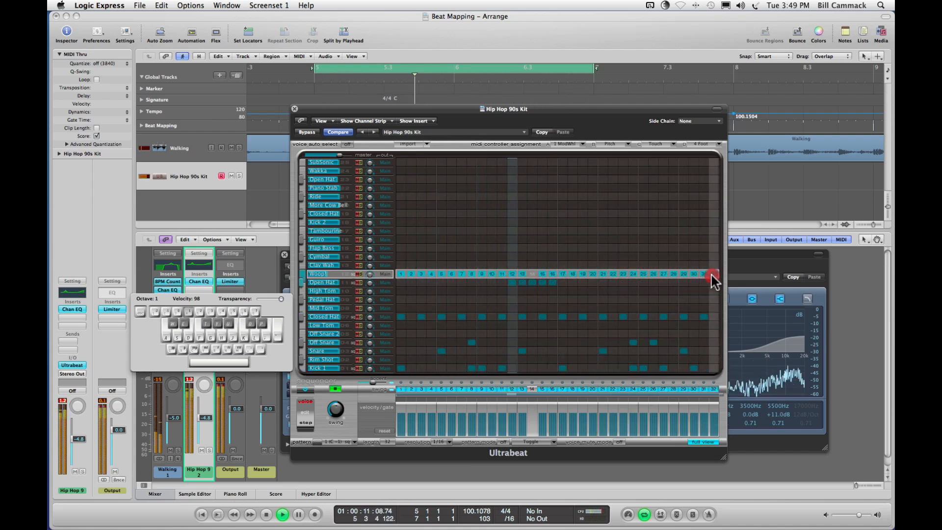
{"action": "left_click", "coordinate": [533, 274]}
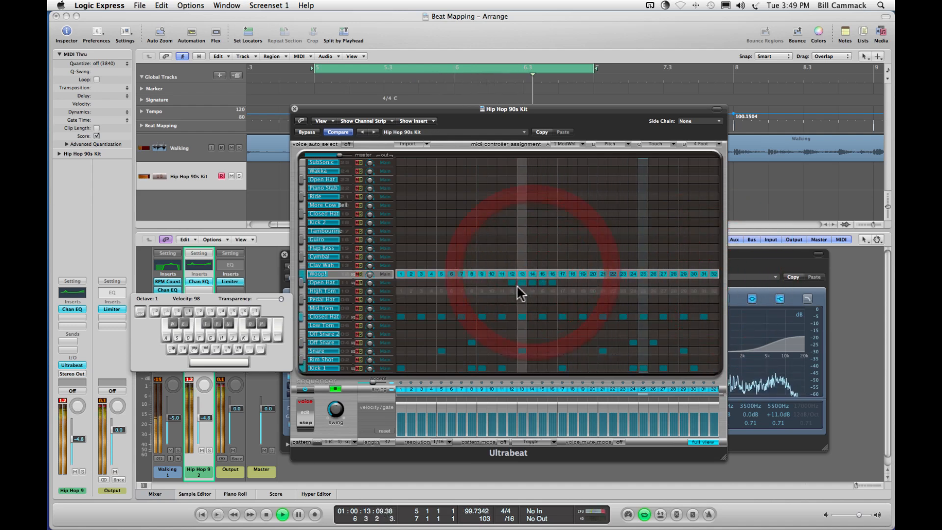
{"action": "mouse_move", "coordinate": [503, 282]}
{"action": "left_mouse_down"}
{"action": "mouse_move", "coordinate": [550, 283]}
{"action": "mouse_move", "coordinate": [501, 284]}
{"action": "left_mouse_up"}
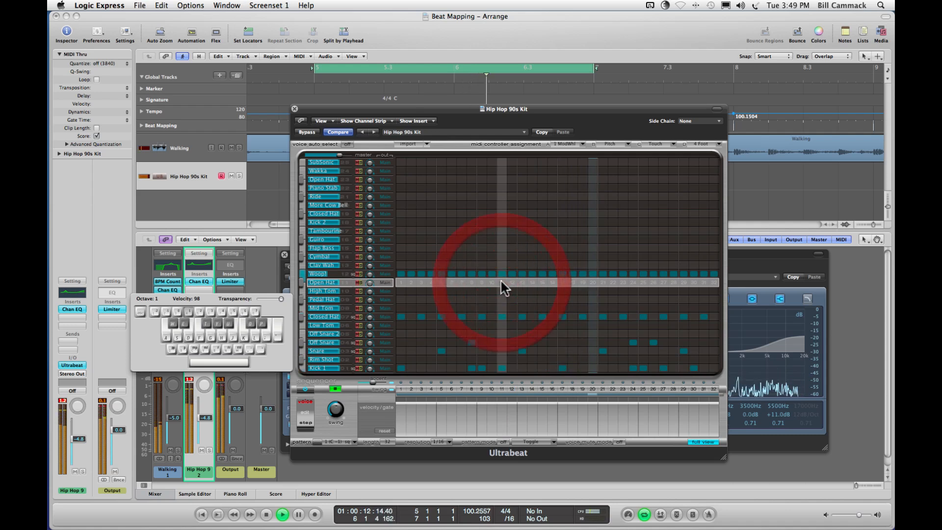
Stop playback and close the Ultrabeat window, both Channel EQ windows and the on-screen musical keyboard.
{"action": "left_click", "coordinate": [324, 275]}
{"action": "left_click_drag", "start_coordinate": [323, 273], "coordinate": [326, 274]}
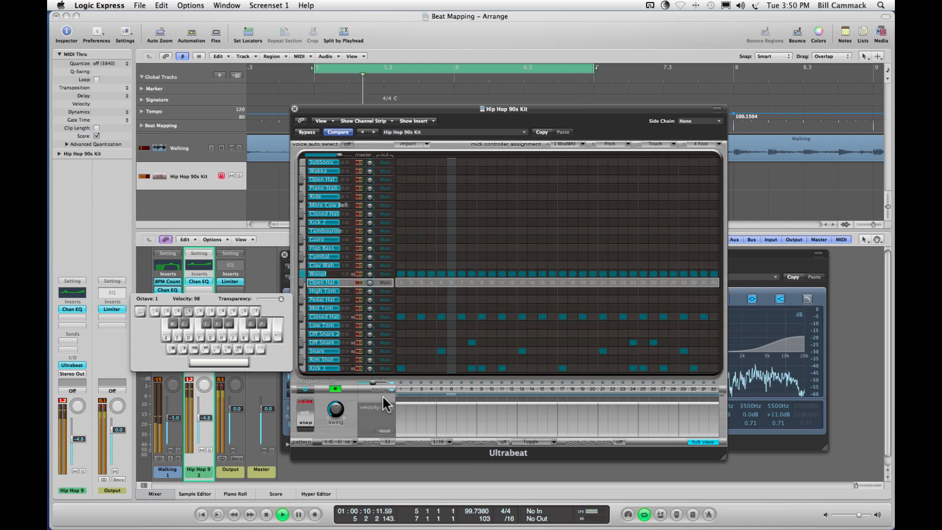
{"action": "key", "text": "space"}
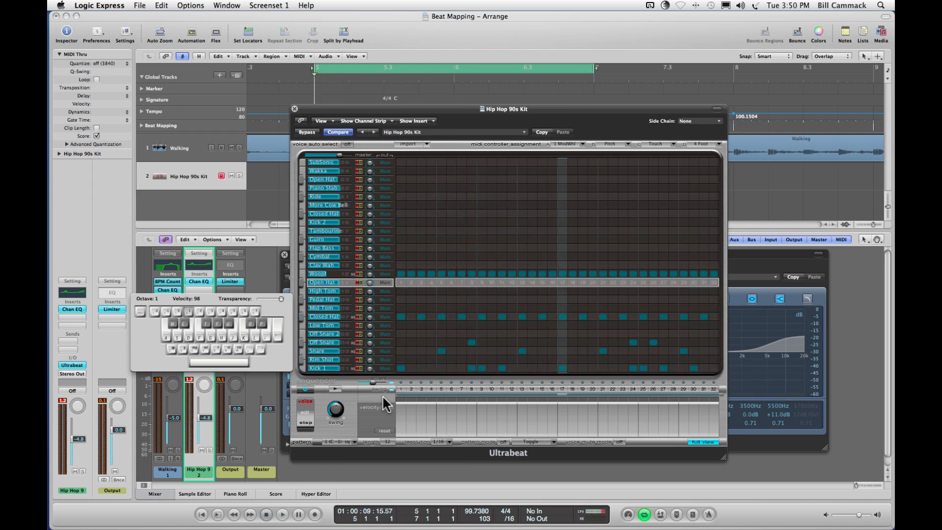
{"action": "left_click", "coordinate": [295, 109]}
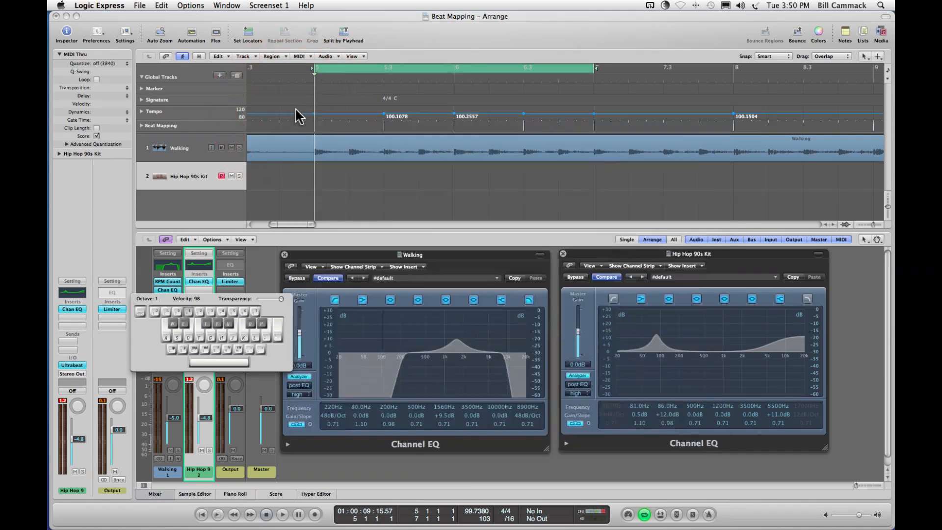
{"action": "left_click", "coordinate": [284, 255]}
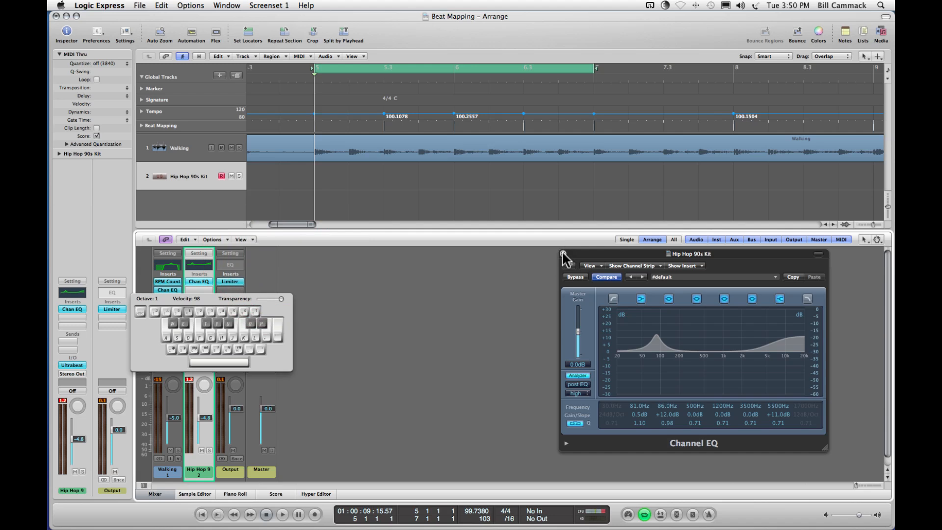
{"action": "left_click", "coordinate": [564, 254]}
{"action": "key", "text": "Caps_Lock"}
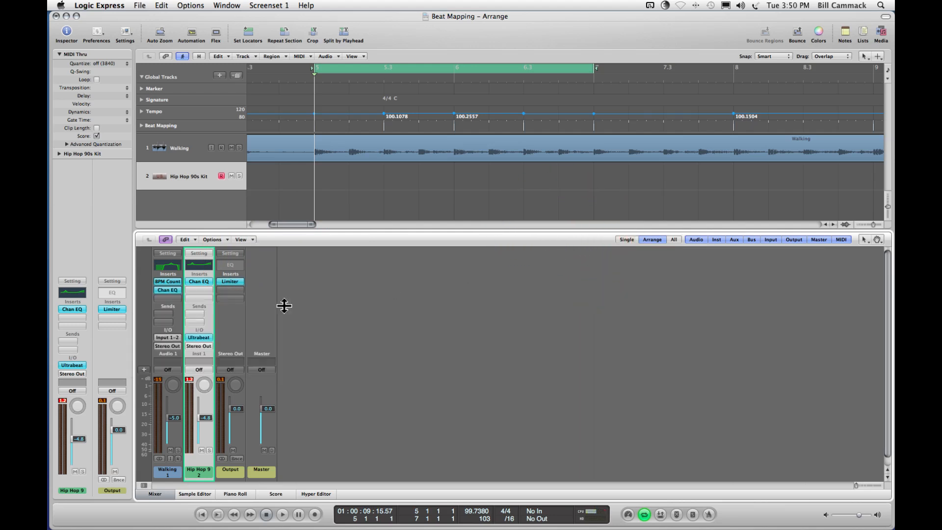
Show the Apple Loops browser and filter the loops to All Drums.
{"action": "left_click", "coordinate": [881, 31]}
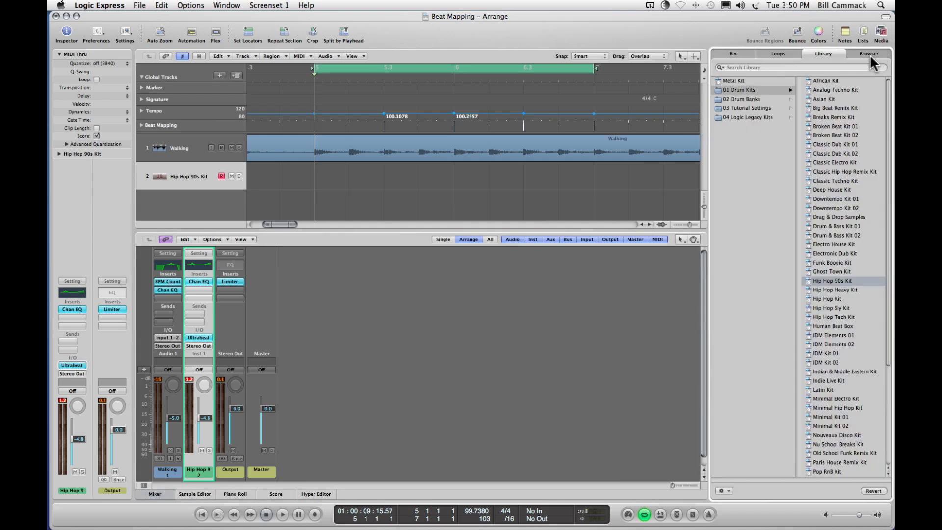
{"action": "left_click", "coordinate": [783, 55]}
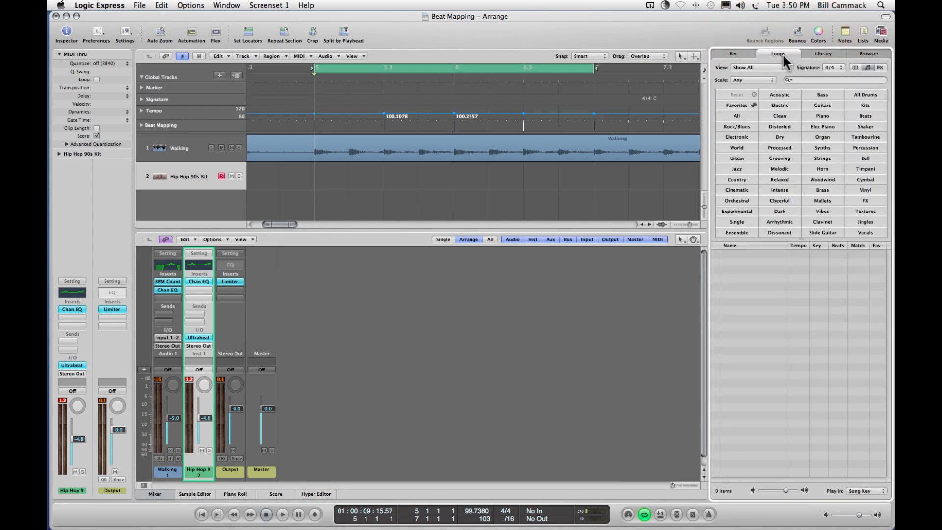
{"action": "left_click", "coordinate": [863, 95]}
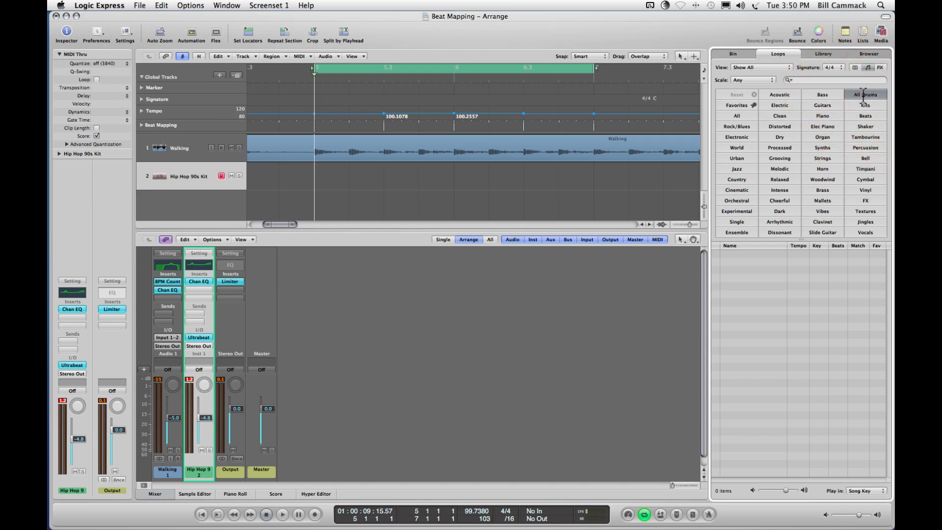
{"action": "left_click", "coordinate": [864, 95]}
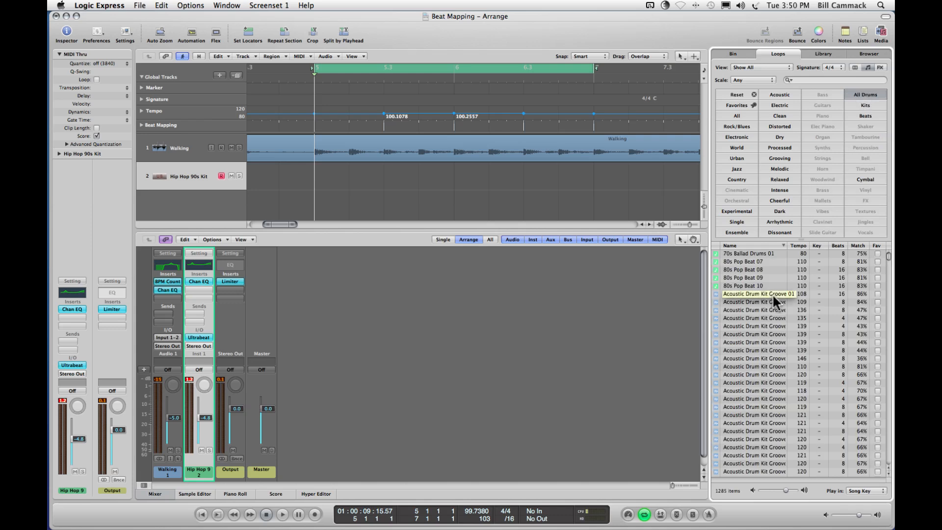
Audition several Acoustic Drum Kit Groove loops from the results, including 01 and 06.
{"action": "left_click", "coordinate": [754, 294]}
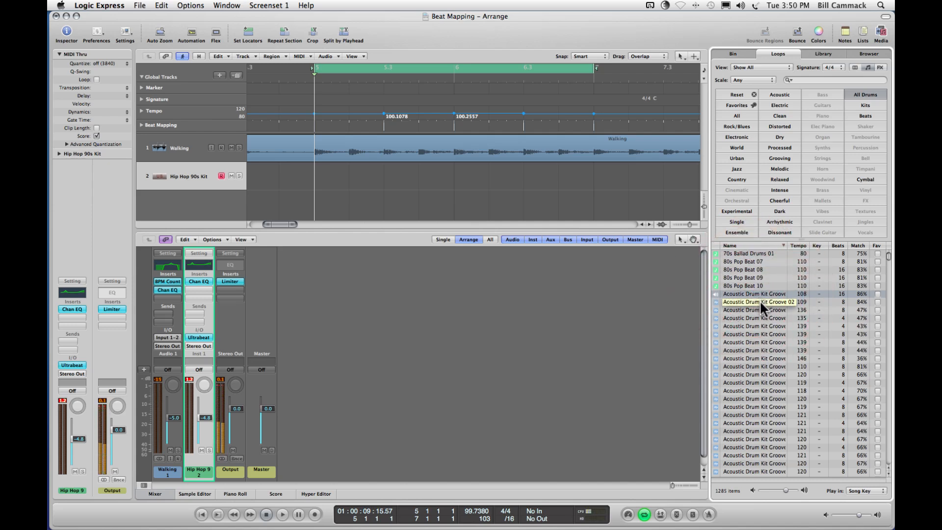
{"action": "left_click", "coordinate": [761, 333]}
{"action": "scroll", "coordinate": [762, 333], "scroll_direction": "down", "scroll_amount": 1}
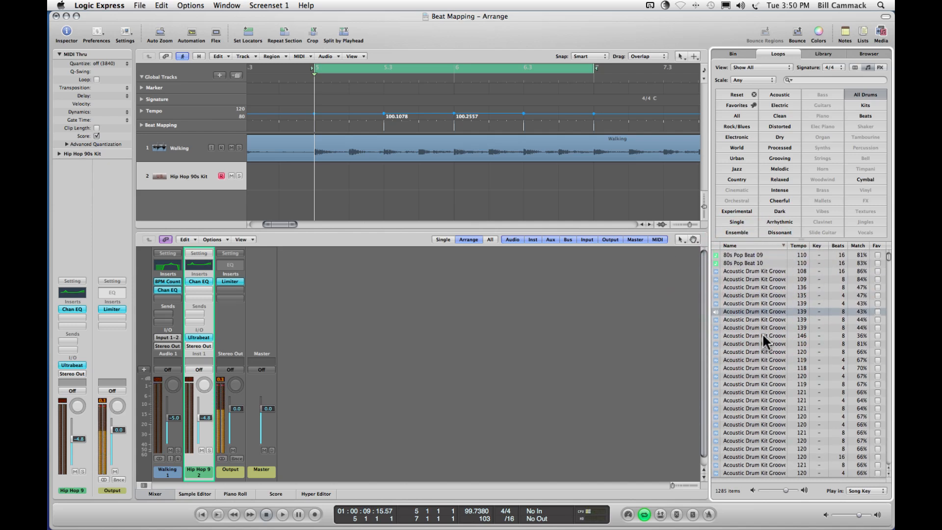
{"action": "scroll", "coordinate": [762, 333], "scroll_direction": "down", "scroll_amount": 1}
{"action": "left_click", "coordinate": [764, 371]}
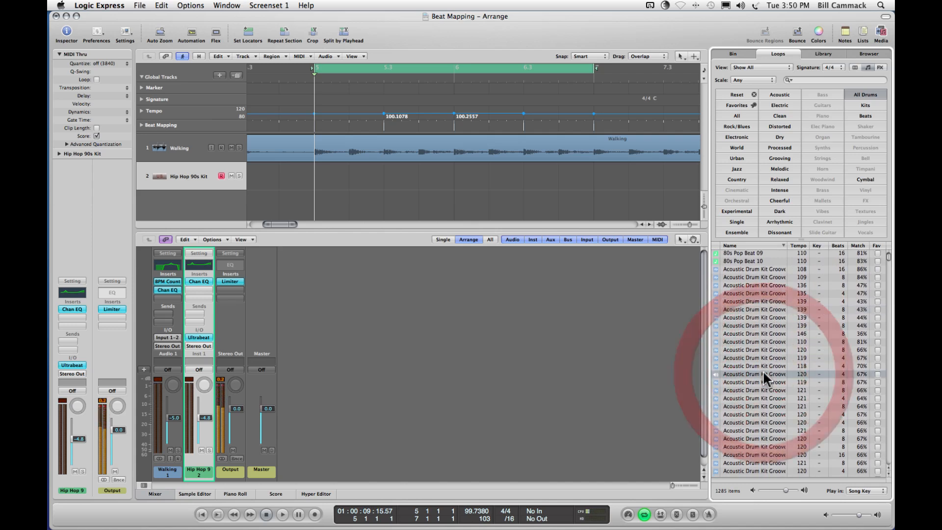
{"action": "left_click", "coordinate": [756, 309]}
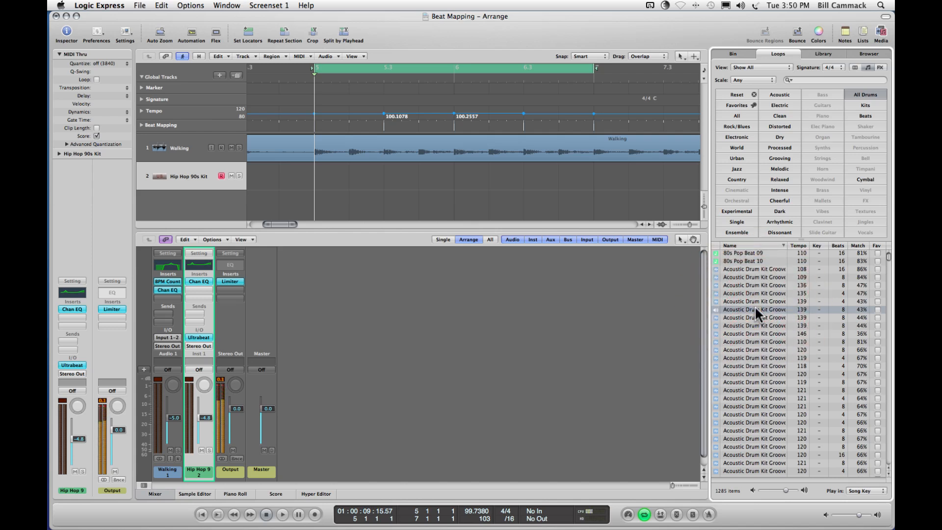
Play the cycled song section and preview Acoustic Drum Kit Groove 06 against it, stopping playback when done.
{"action": "left_click", "coordinate": [567, 208]}
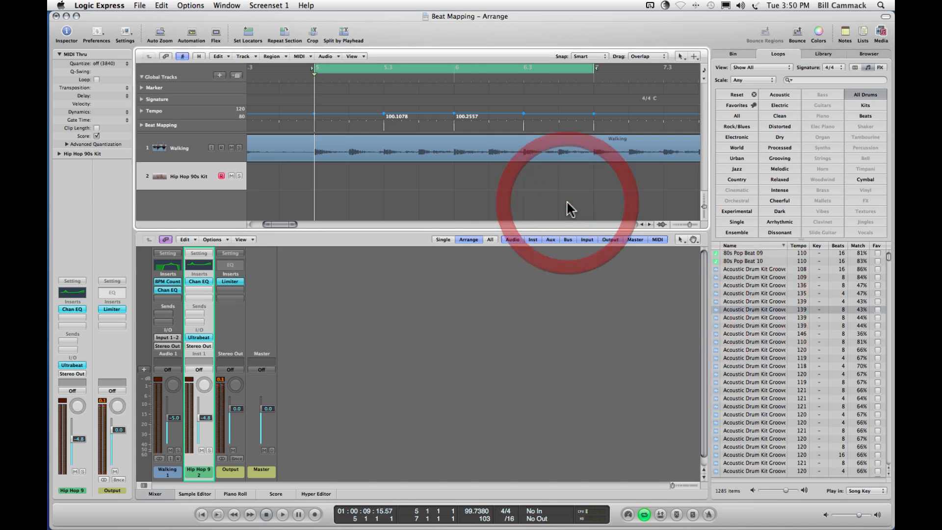
{"action": "key", "text": "space"}
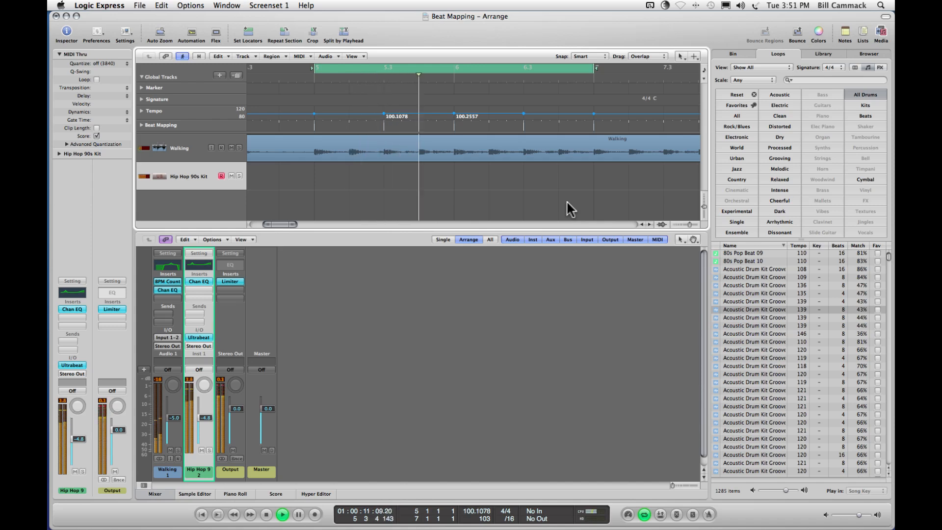
{"action": "key", "text": "space"}
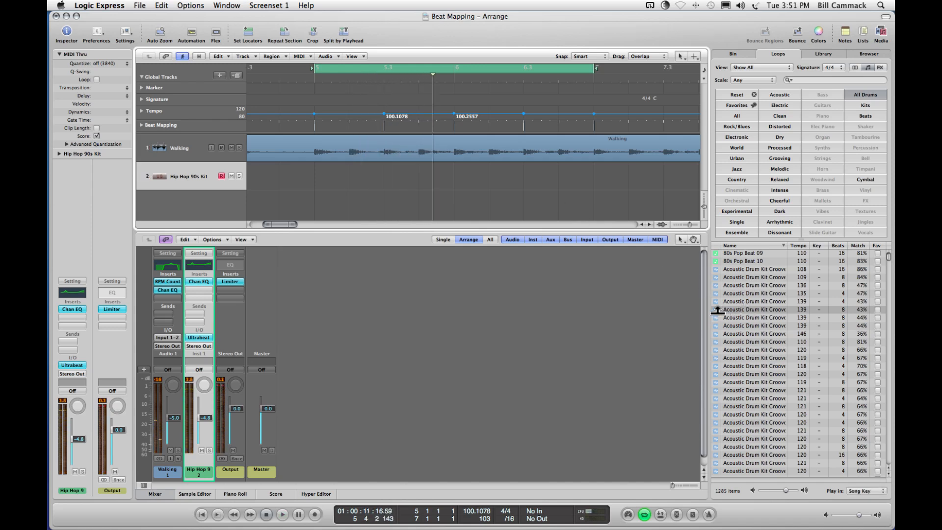
{"action": "left_click", "coordinate": [714, 307]}
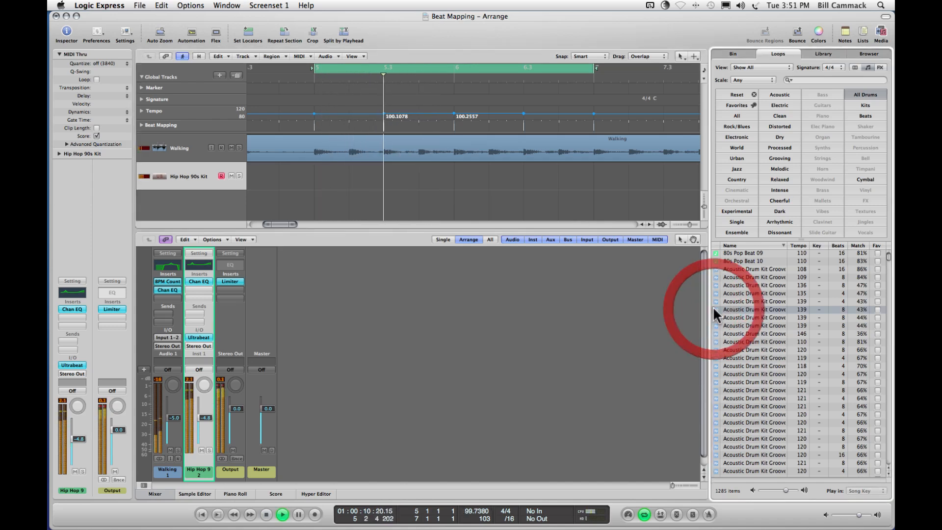
{"action": "left_click", "coordinate": [728, 307]}
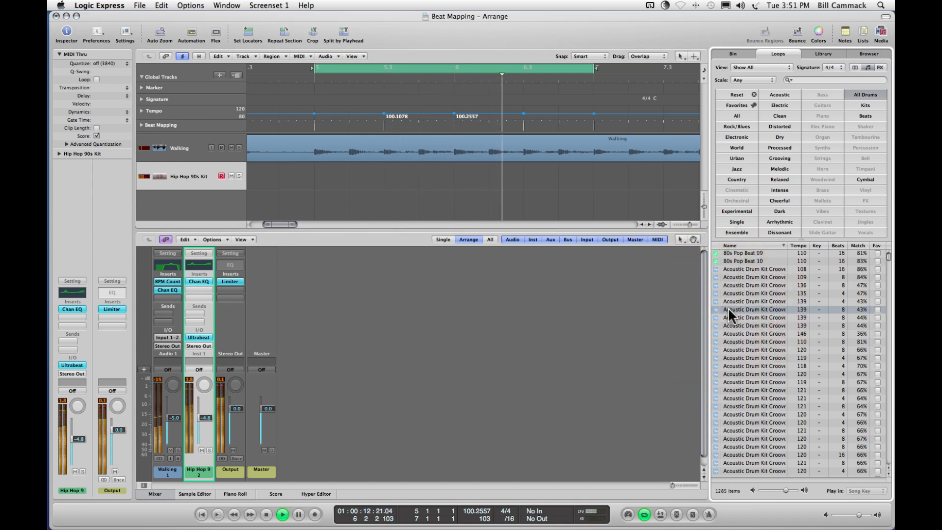
{"action": "left_click", "coordinate": [728, 307]}
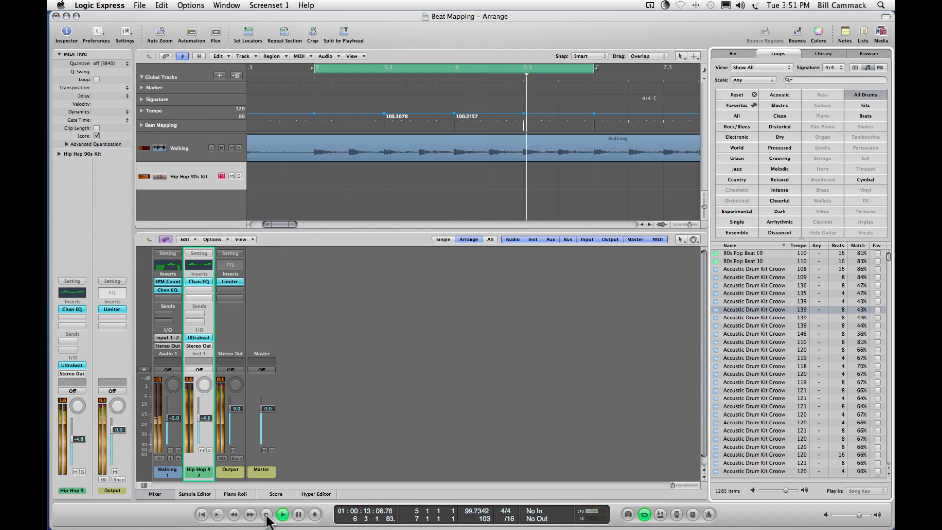
{"action": "left_click", "coordinate": [266, 514]}
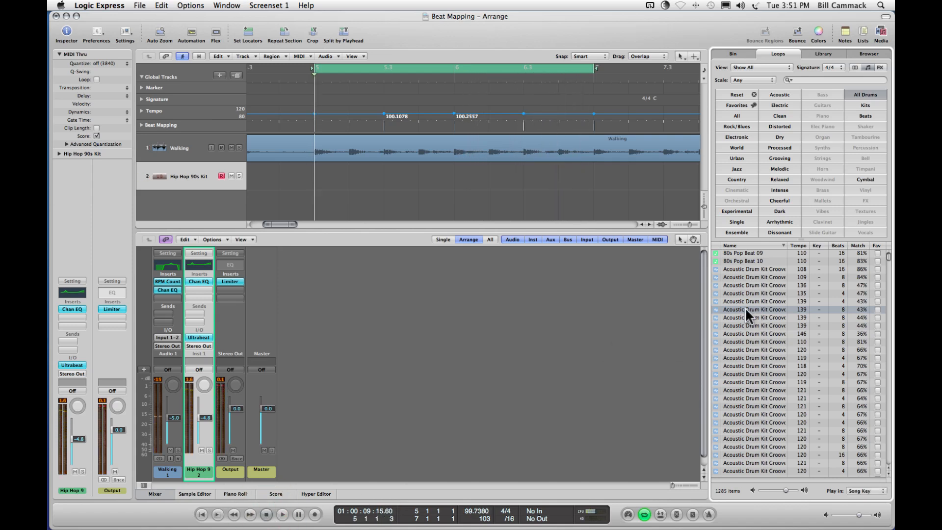
Place the Acoustic Drum Kit Groove 06 loop at bar 5 on a new audio track, dismiss the file alert and hide the media area.
{"action": "left_click_drag", "start_coordinate": [715, 309], "coordinate": [320, 204]}
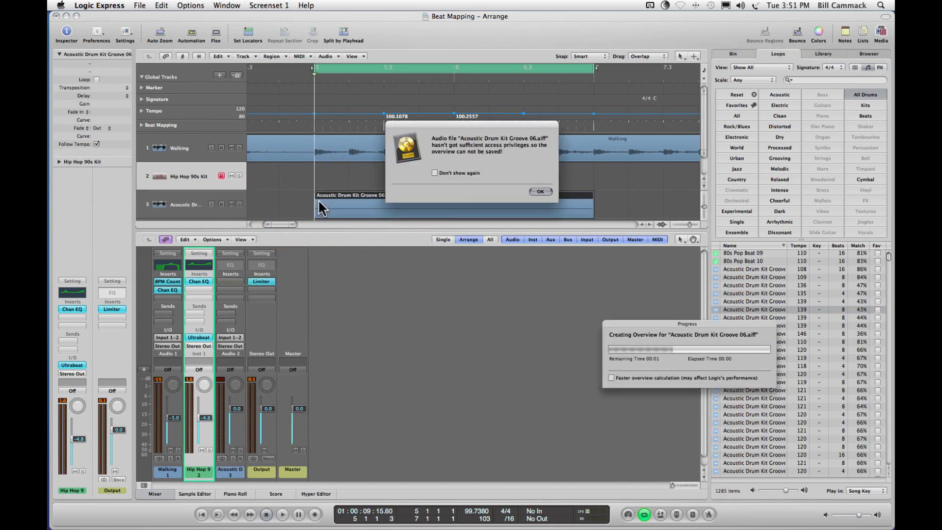
{"action": "left_click", "coordinate": [540, 192]}
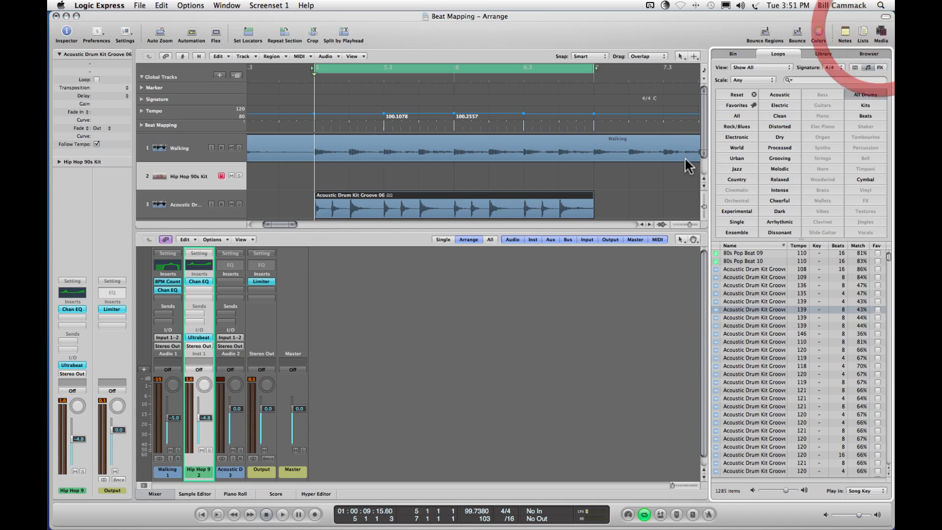
{"action": "left_click", "coordinate": [880, 33]}
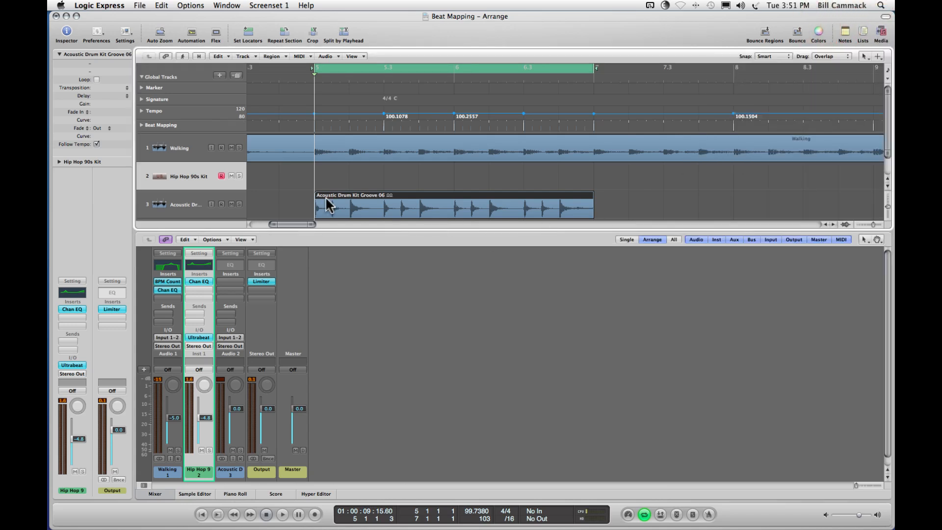
During cycle playback, balance the track levels: Walking at 0.0 dB, Hip Hop 90s Kit at -7.0 dB and the acoustic drum loop at -6.2 dB.
{"action": "key", "text": "space"}
{"action": "left_click", "coordinate": [237, 409]}
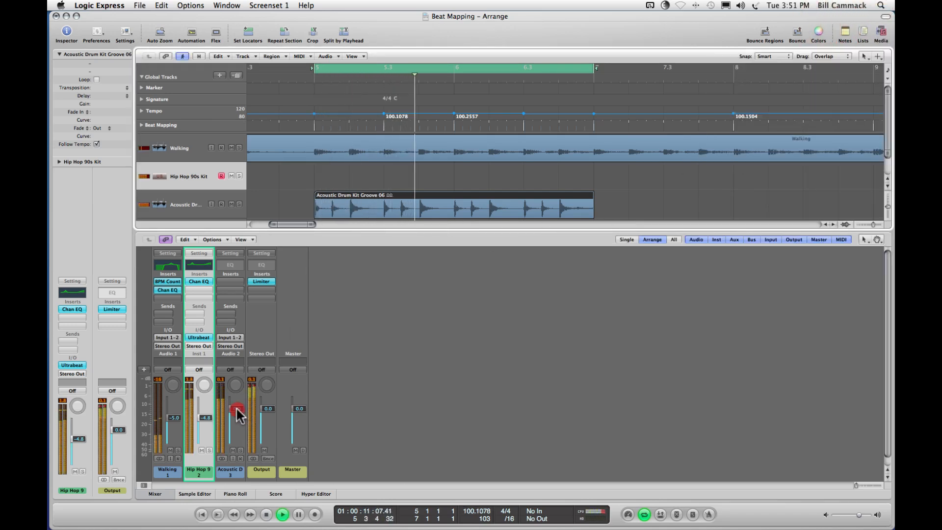
{"action": "left_click_drag", "start_coordinate": [238, 415], "coordinate": [232, 436]}
{"action": "left_click", "coordinate": [201, 450]}
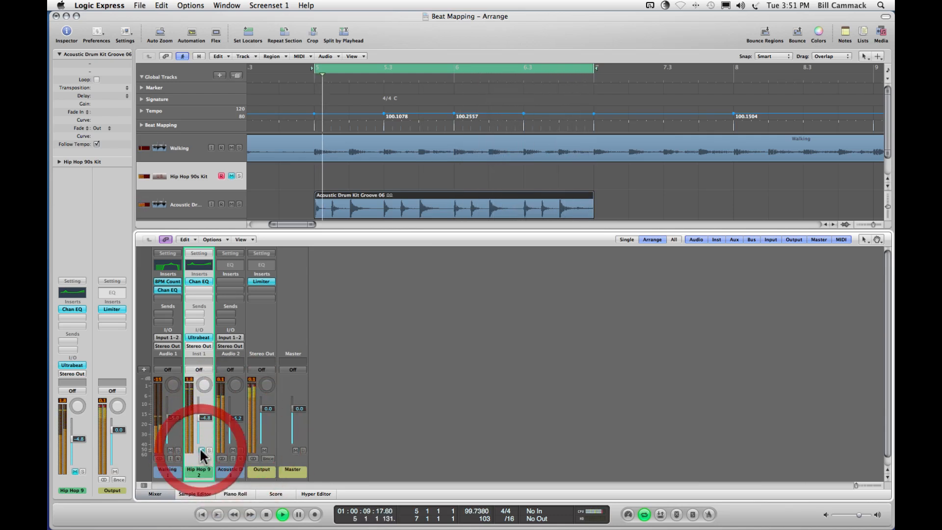
{"action": "mouse_move", "coordinate": [235, 419]}
{"action": "left_mouse_down"}
{"action": "mouse_move", "coordinate": [234, 405]}
{"action": "mouse_move", "coordinate": [206, 417]}
{"action": "mouse_move", "coordinate": [204, 447]}
{"action": "mouse_move", "coordinate": [203, 418]}
{"action": "mouse_move", "coordinate": [175, 413]}
{"action": "mouse_move", "coordinate": [175, 396]}
{"action": "left_mouse_up"}
{"action": "left_click_drag", "start_coordinate": [237, 413], "coordinate": [236, 519]}
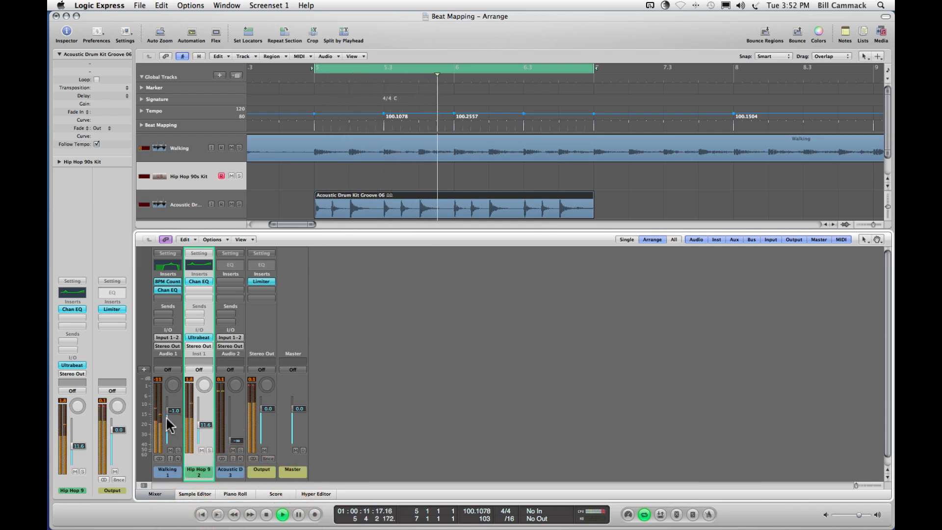
{"action": "left_click", "coordinate": [176, 408], "text": "alt"}
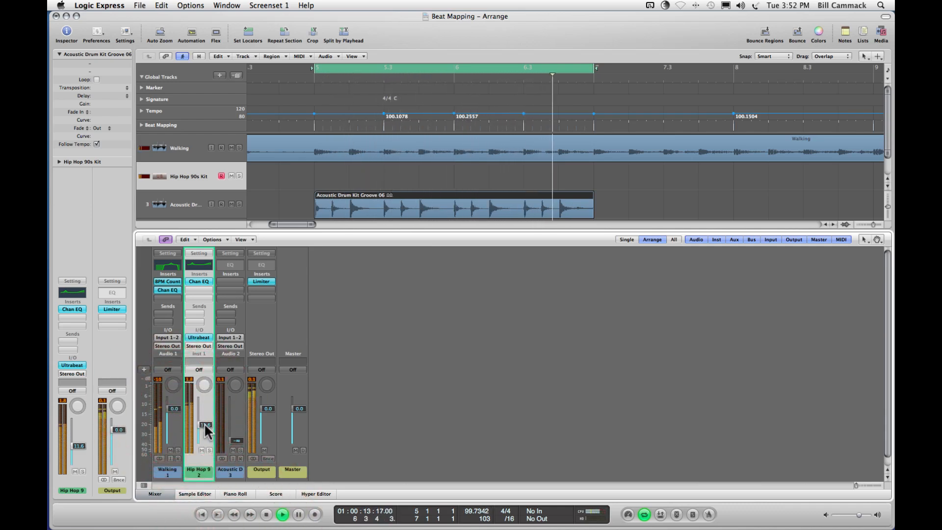
{"action": "left_click_drag", "start_coordinate": [204, 423], "coordinate": [233, 381]}
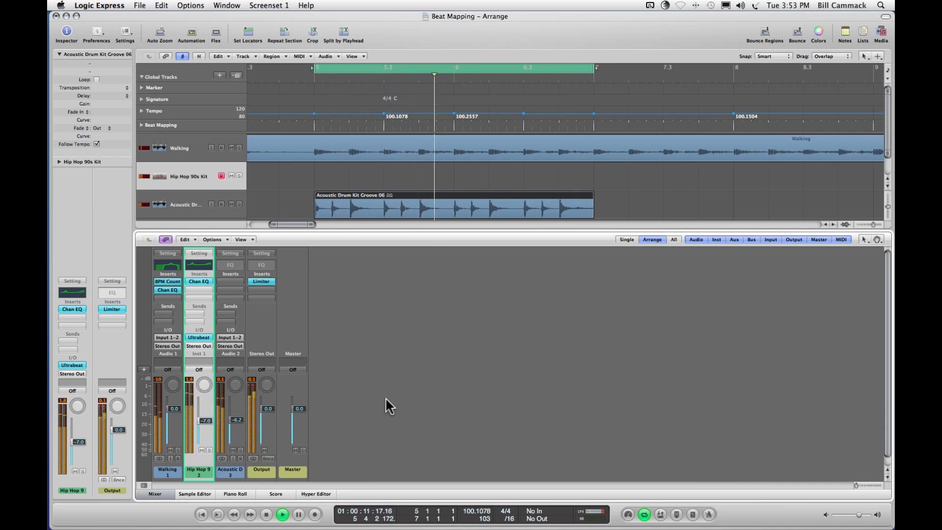
Mute and unmute the Walking track repeatedly during playback to compare the drums with and without the song.
{"action": "left_click", "coordinate": [170, 450]}
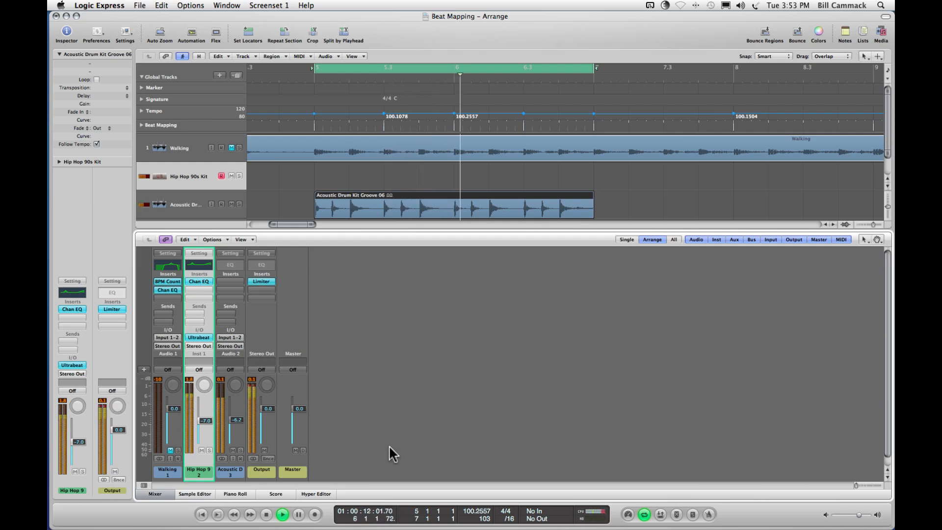
{"action": "left_click", "coordinate": [171, 450]}
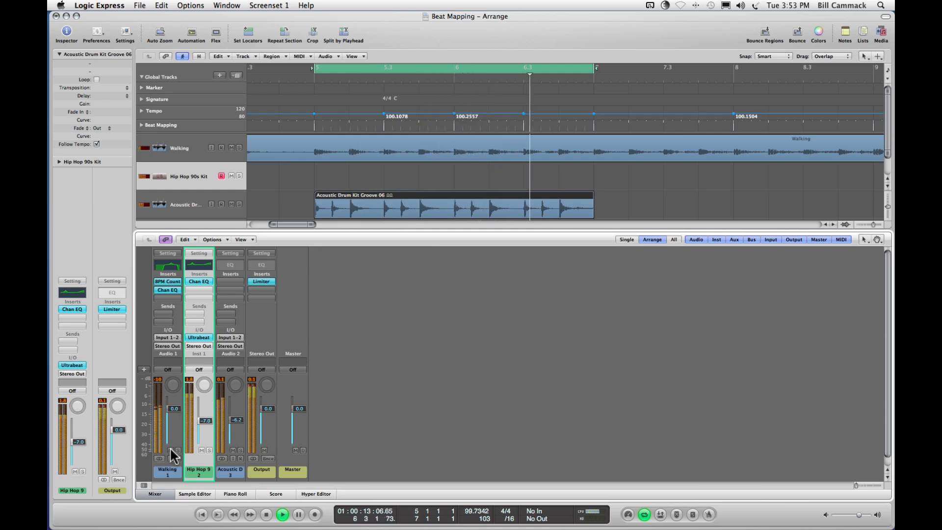
{"action": "left_click", "coordinate": [170, 450]}
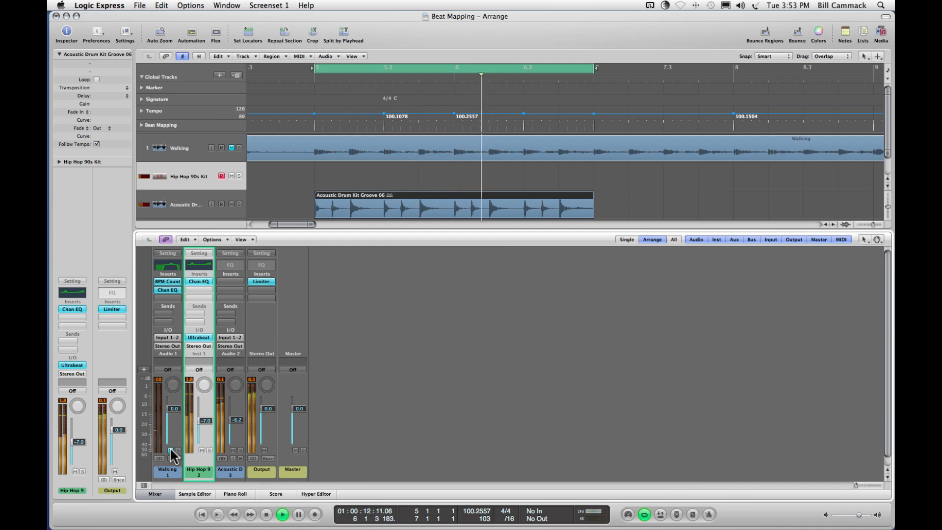
{"action": "left_click", "coordinate": [170, 450]}
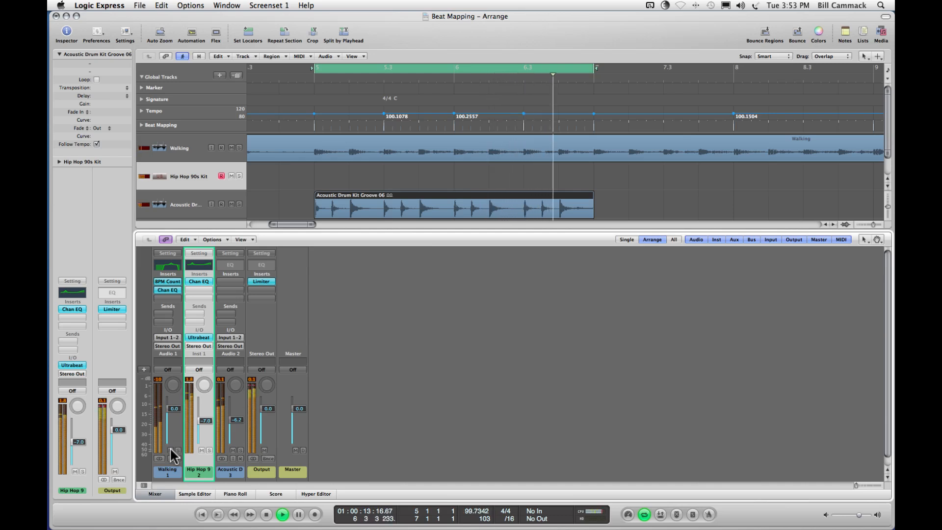
{"action": "left_click", "coordinate": [170, 450]}
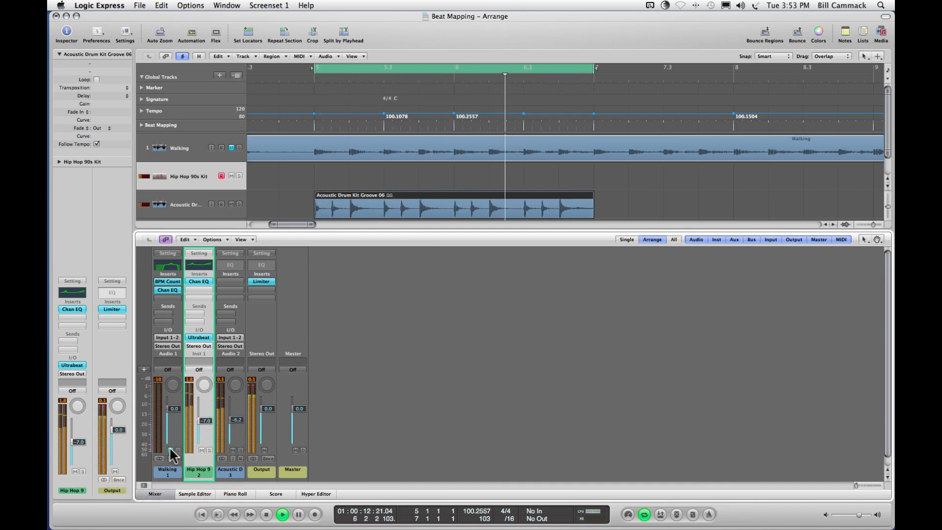
{"action": "left_click", "coordinate": [170, 449]}
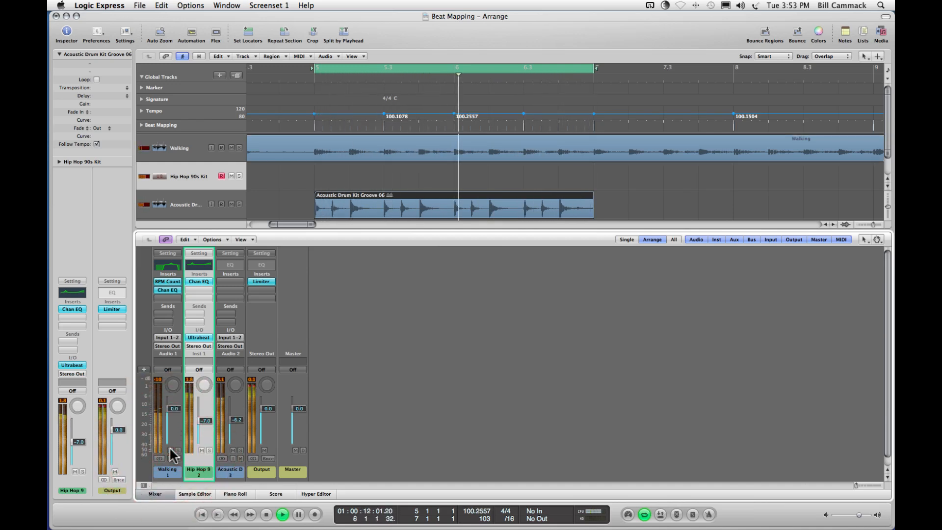
{"action": "left_click", "coordinate": [171, 450]}
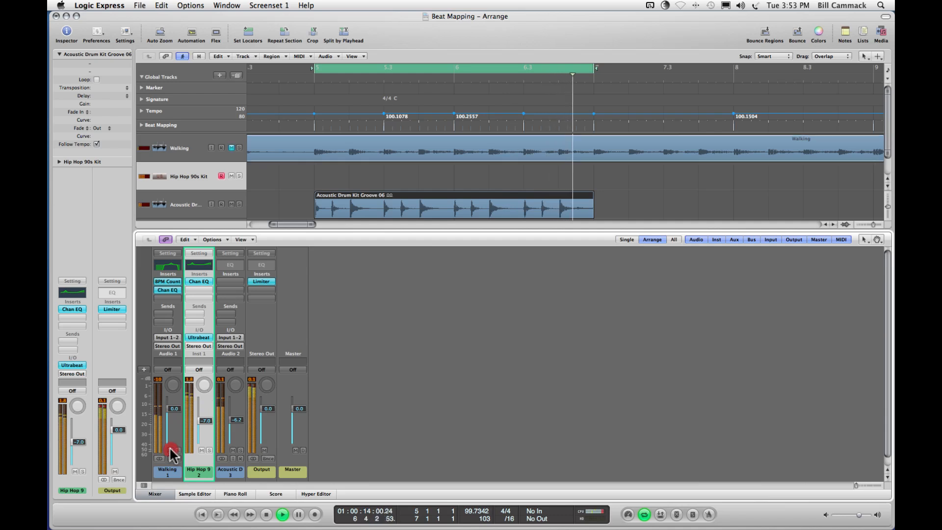